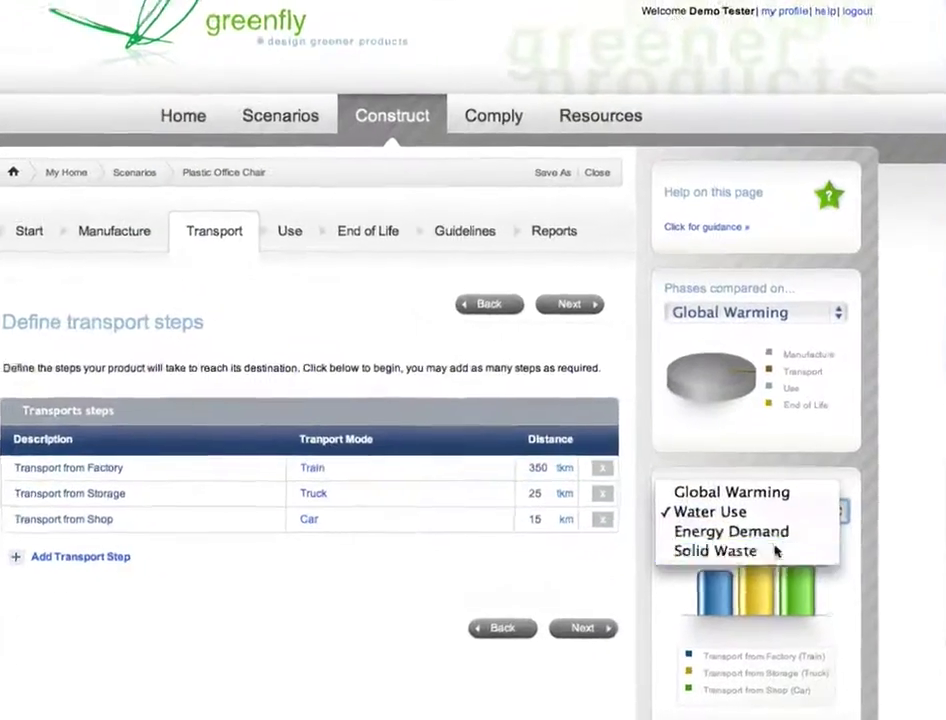
Compare transport steps on Solid Waste and start a response to the first durability prompt
{"action": "left_click", "coordinate": [801, 509]}
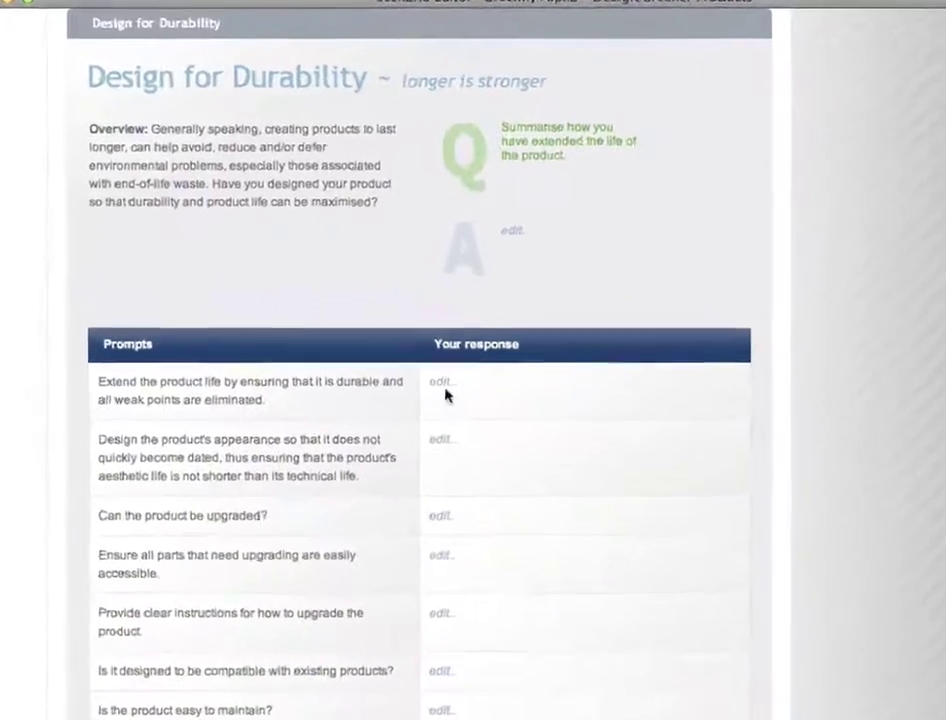
{"action": "left_click", "coordinate": [444, 390]}
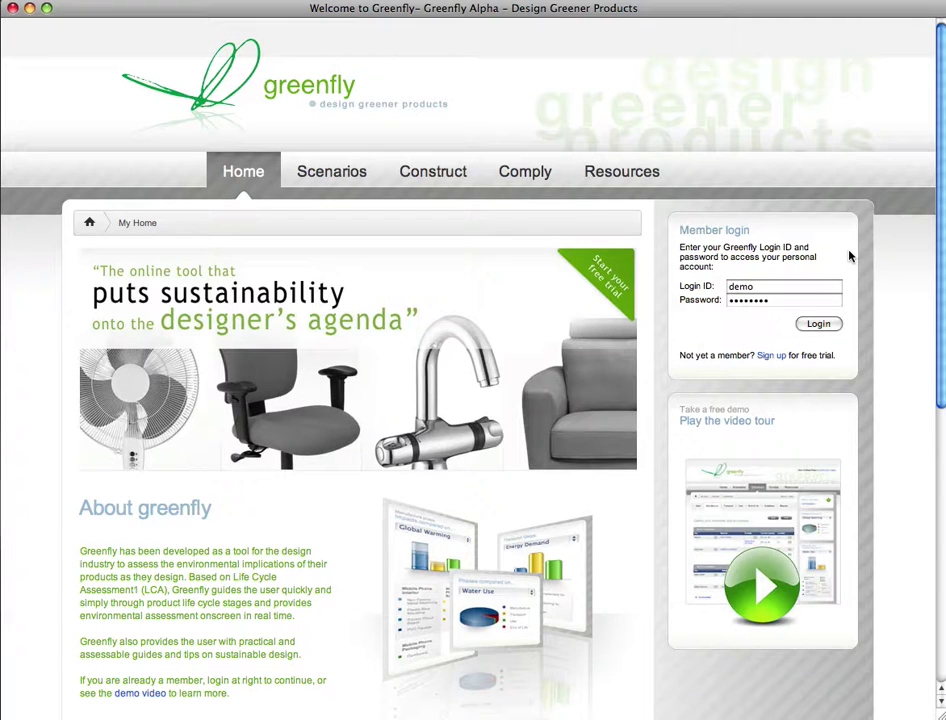
Log in, start a new scenario, and name scenario and product 'Plastic Office Chair'
{"action": "left_click", "coordinate": [818, 323]}
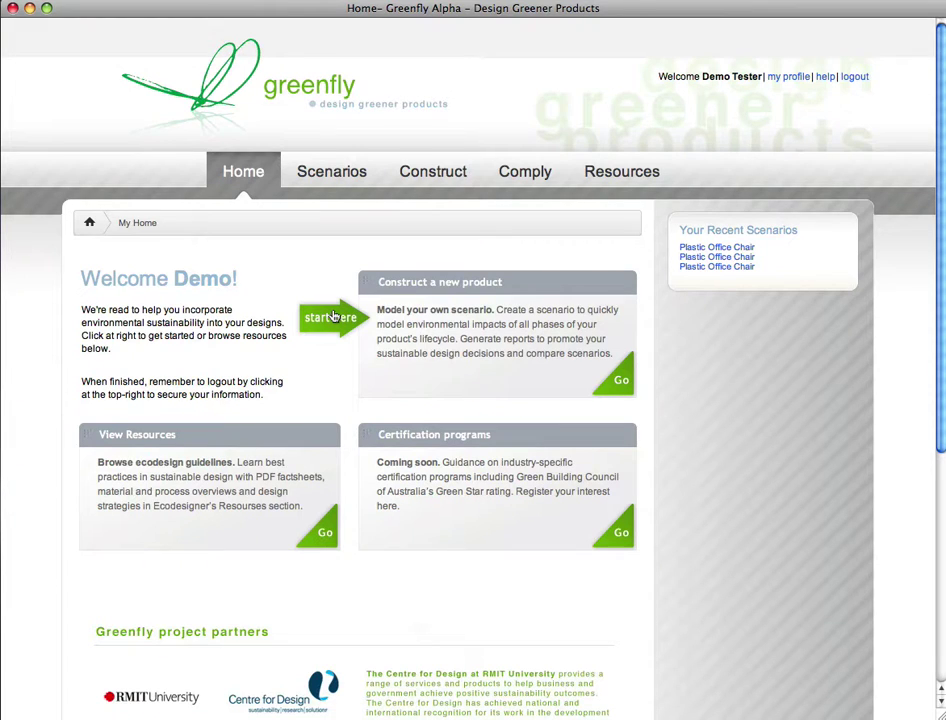
{"action": "left_click", "coordinate": [333, 316]}
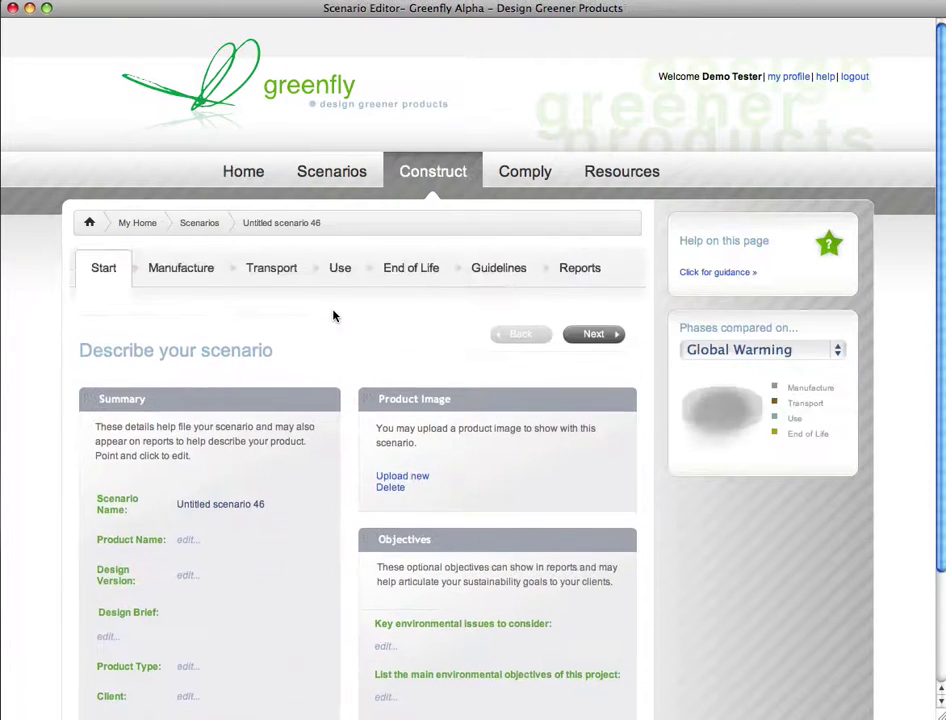
{"action": "scroll", "coordinate": [333, 316], "scroll_direction": "down", "scroll_amount": 1}
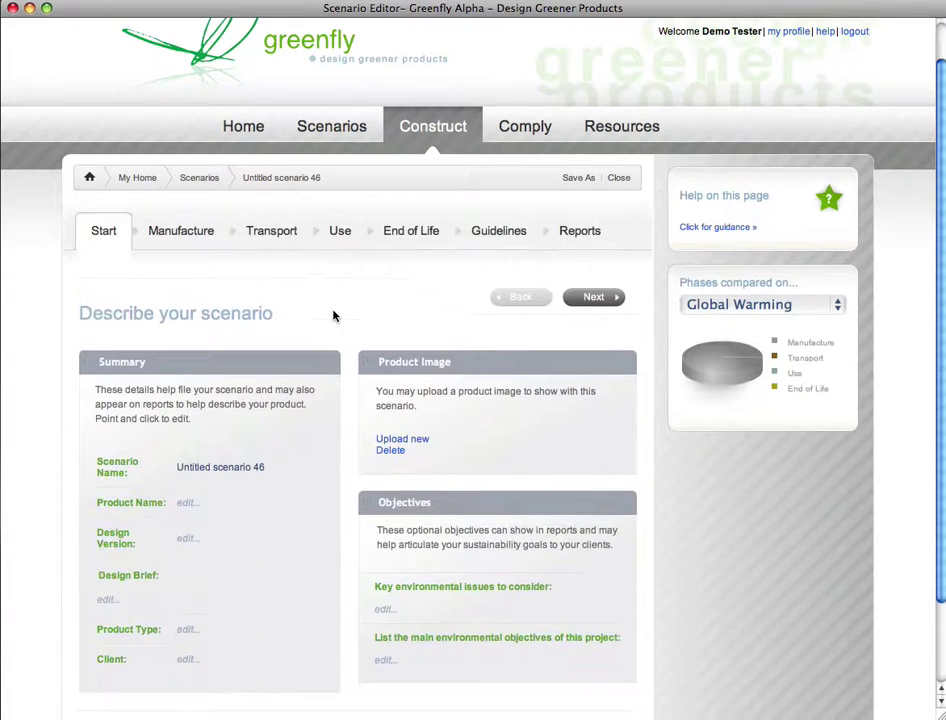
{"action": "left_click", "coordinate": [213, 470]}
{"action": "type", "text": "Plastic Office Chair"}
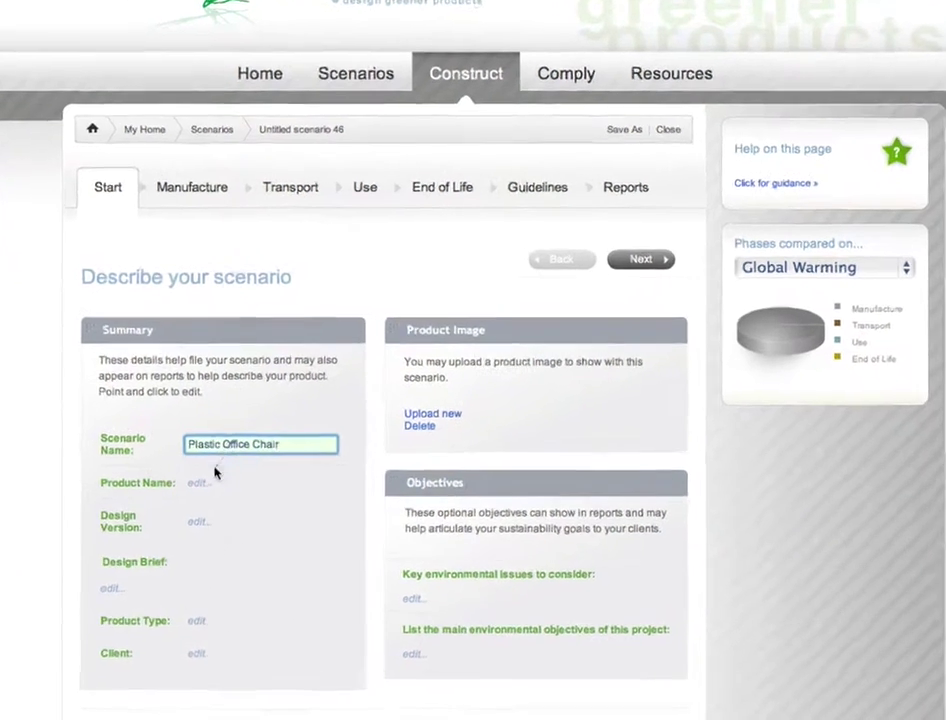
{"action": "left_click", "coordinate": [203, 480]}
{"action": "type", "text": "Plastic Office Chair"}
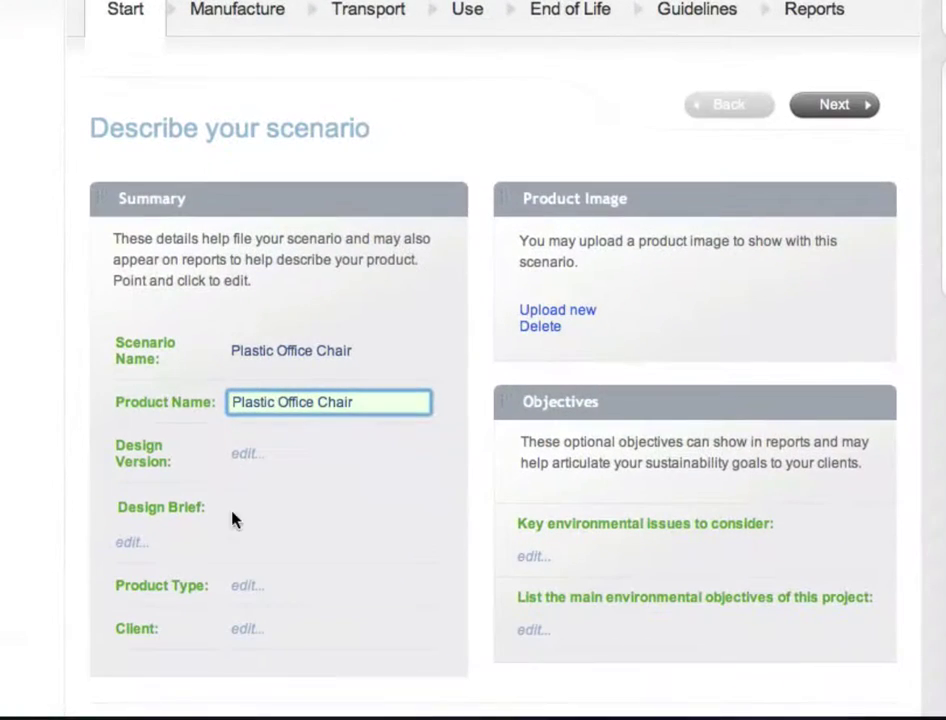
Fill in the scenario's design brief and key environmental issues text
{"action": "left_click", "coordinate": [133, 549]}
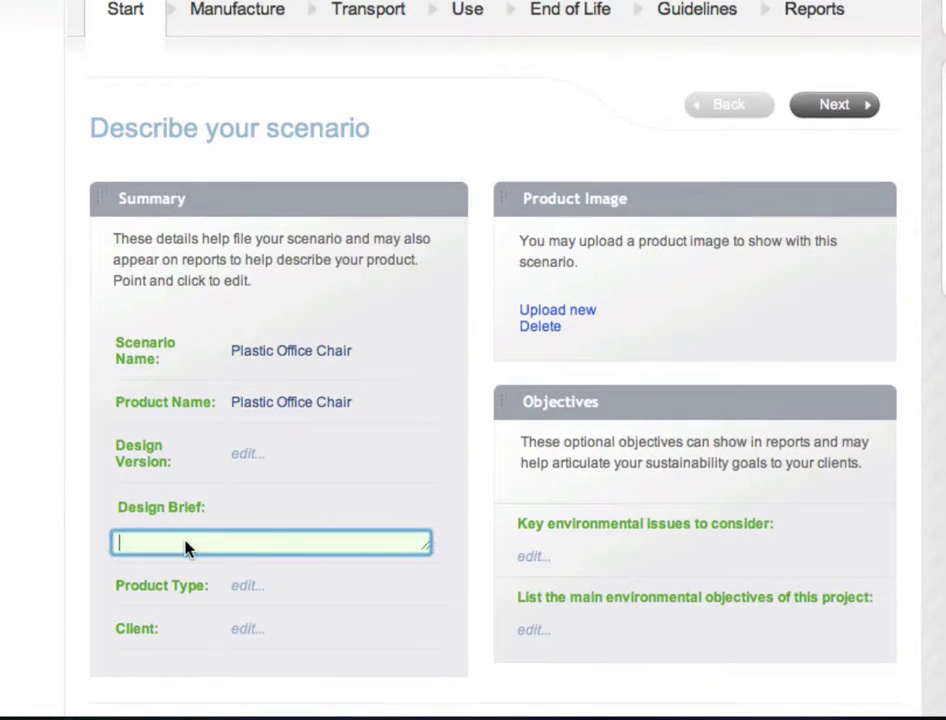
{"action": "type", "text": "*"}
{"action": "left_click", "coordinate": [534, 557]}
{"action": "type", "text": "Env"}
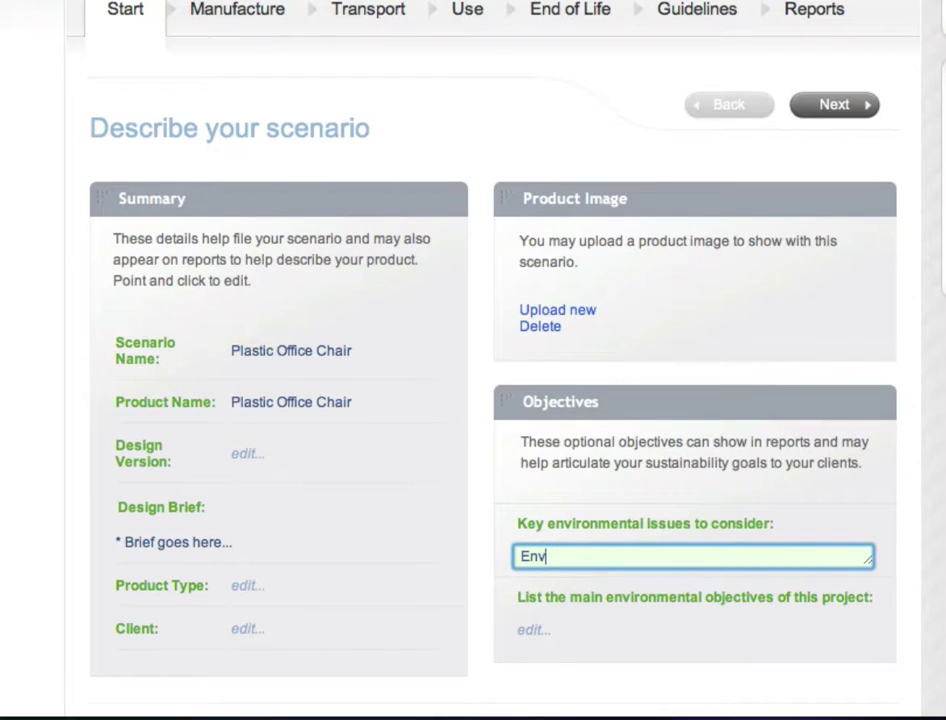
{"action": "type", "text": "ironme"}
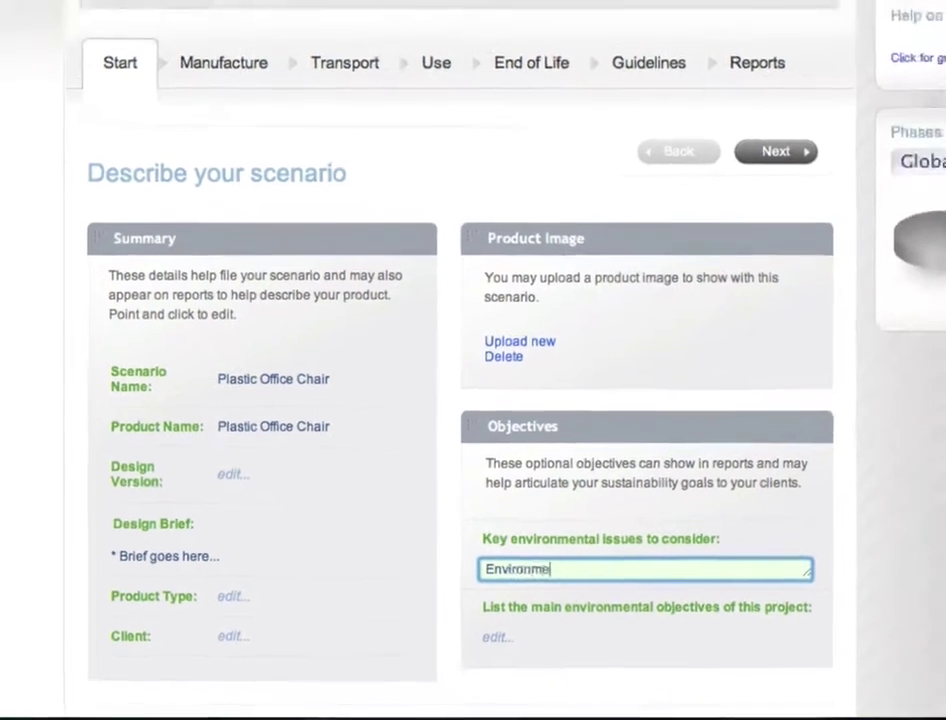
{"action": "type", "text": "nt"}
{"action": "type", "text": "al i"}
{"action": "type", "text": "ssues..."}
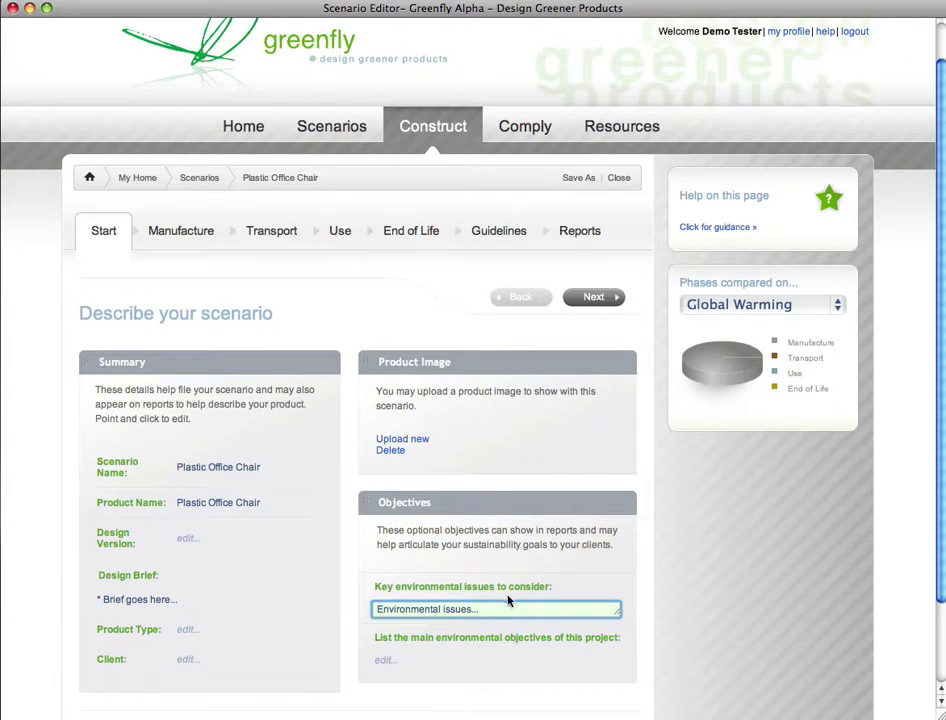
{"action": "left_click", "coordinate": [580, 598]}
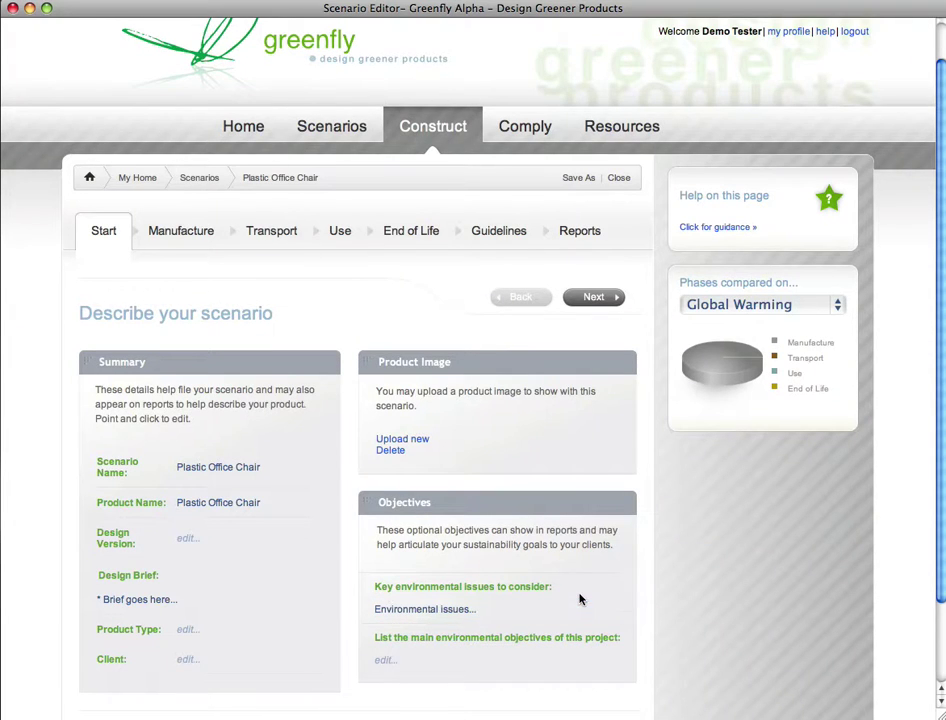
Upload chair-office.jpg as the scenario's product image
{"action": "left_click", "coordinate": [420, 444]}
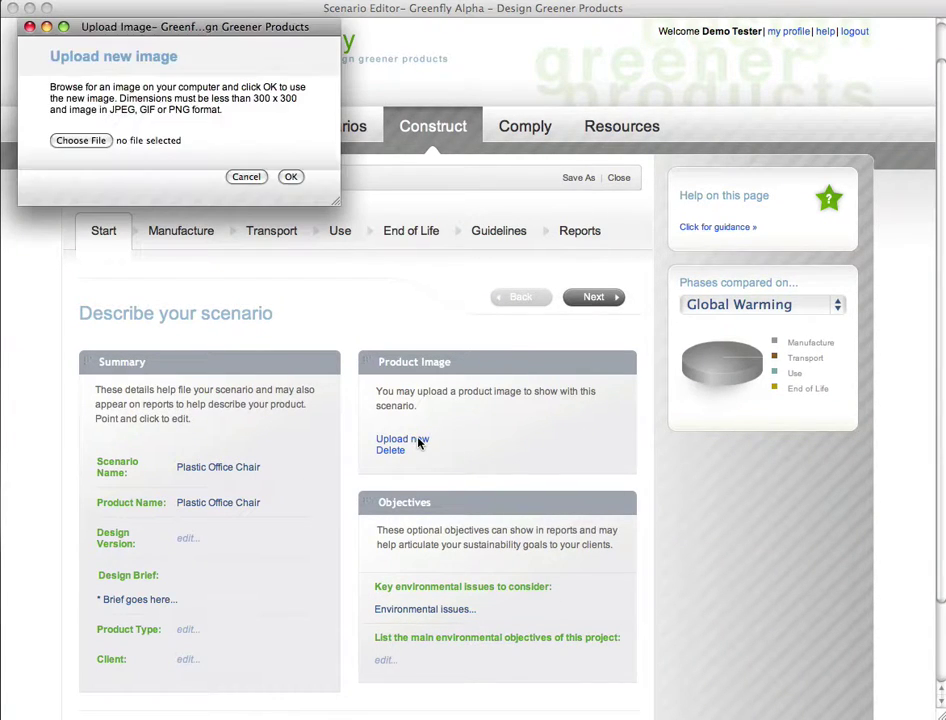
{"action": "left_click", "coordinate": [82, 142]}
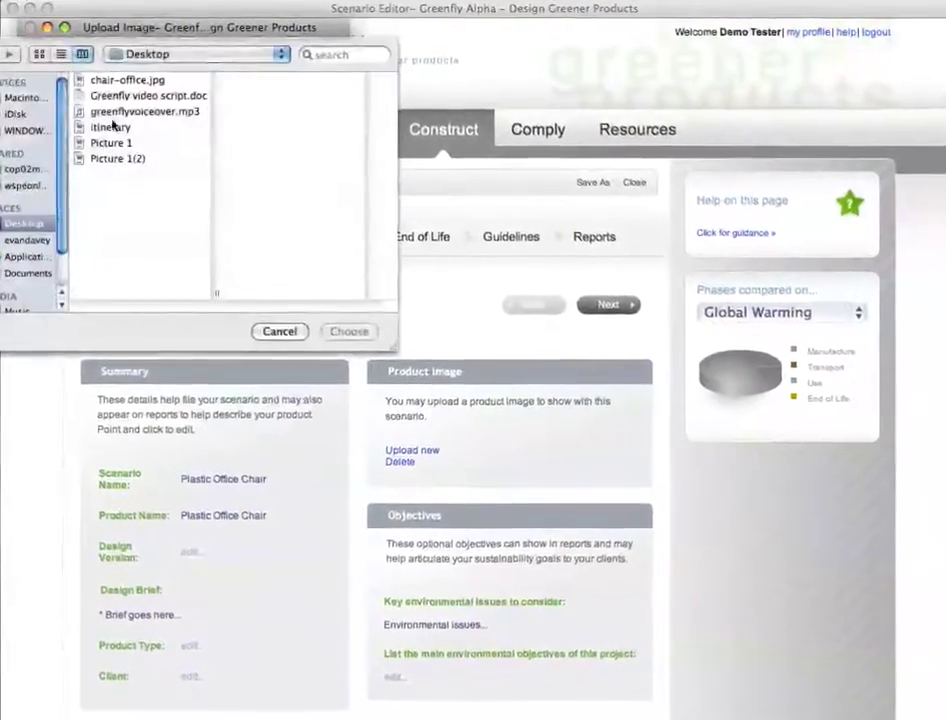
{"action": "left_click", "coordinate": [124, 86]}
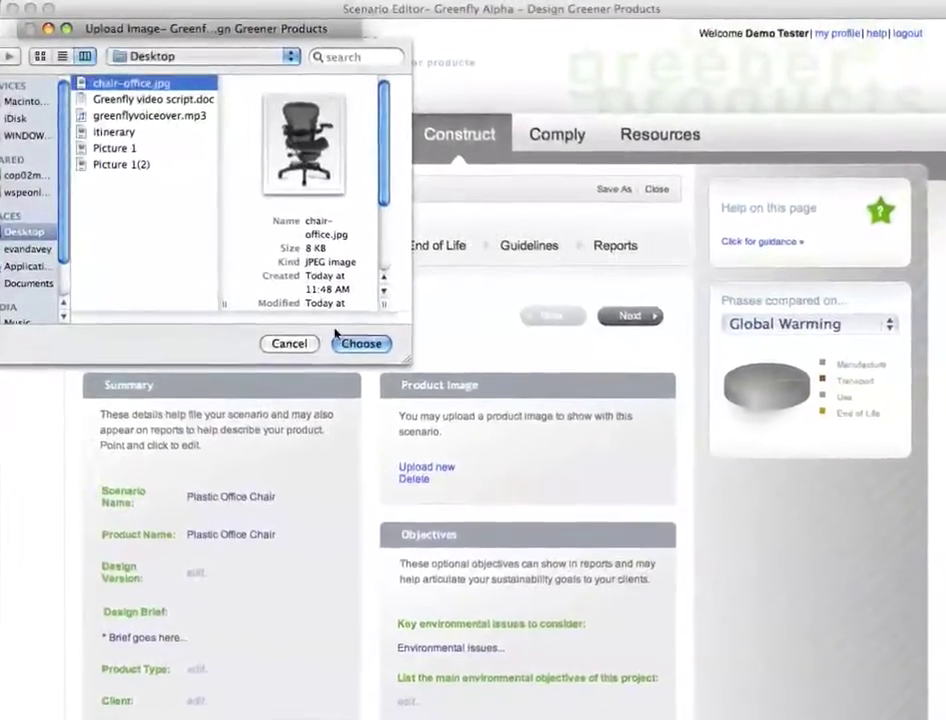
{"action": "left_click", "coordinate": [355, 337]}
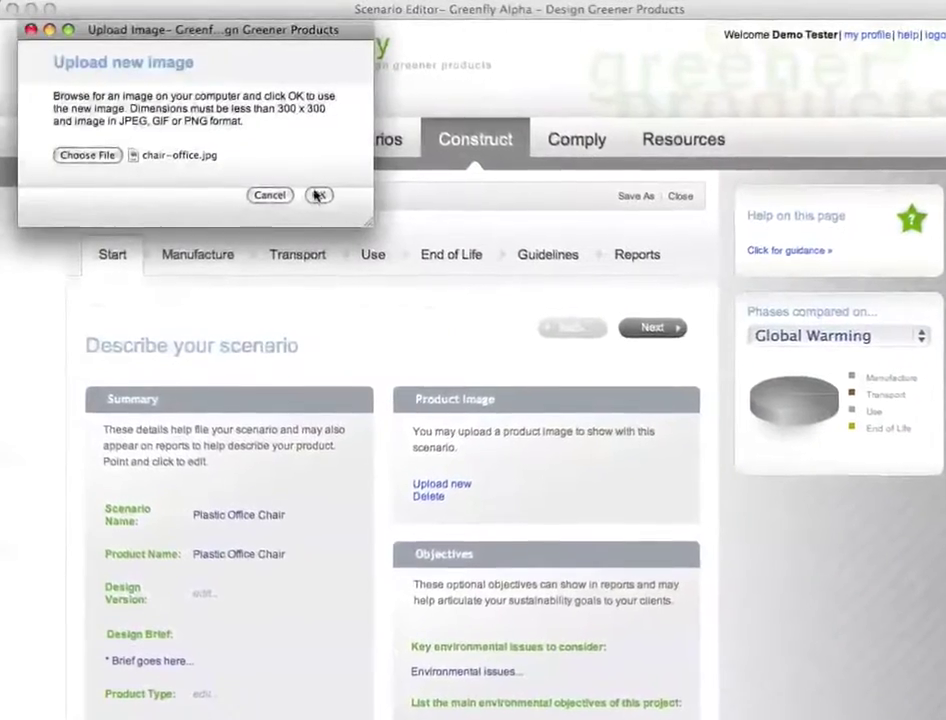
{"action": "left_click", "coordinate": [323, 198]}
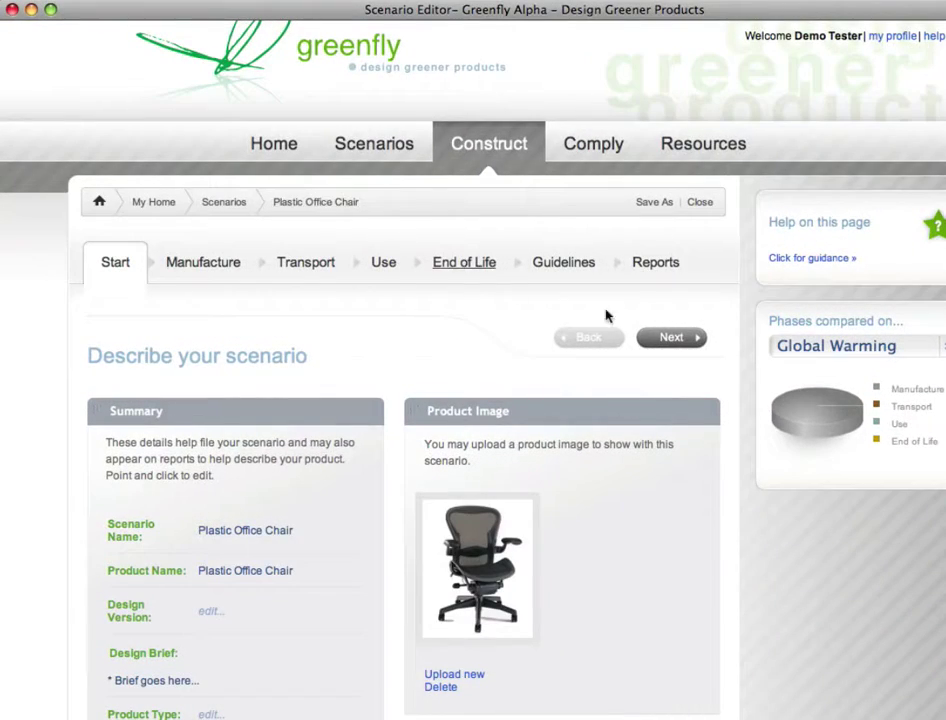
Advance to the Manufacture stage and rename the new assembly 'Chair Frame'
{"action": "left_click", "coordinate": [688, 338]}
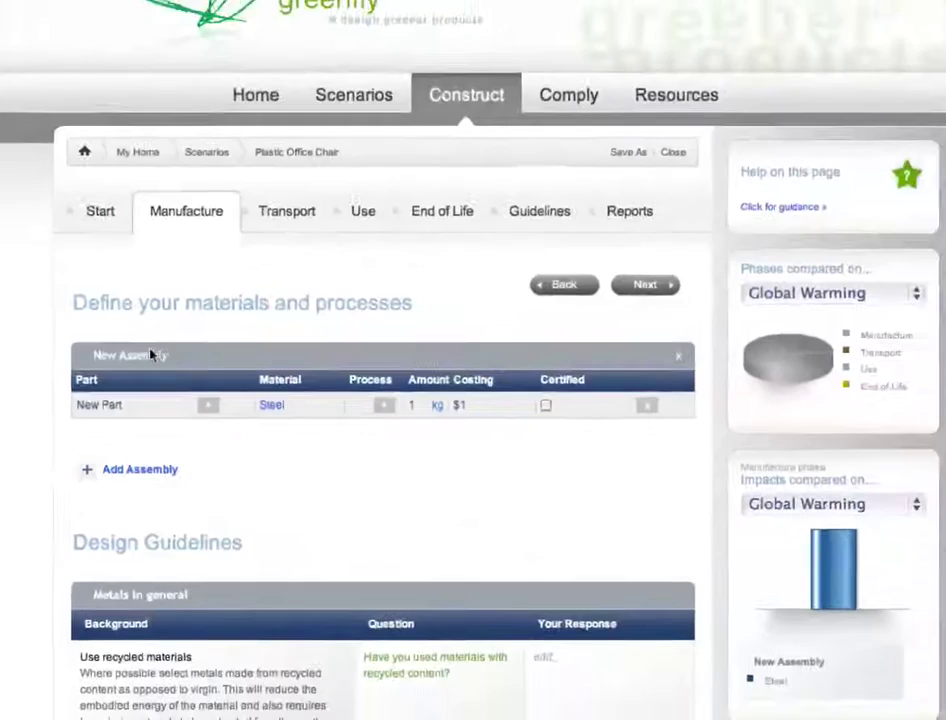
{"action": "left_click", "coordinate": [160, 350]}
{"action": "type", "text": "C"}
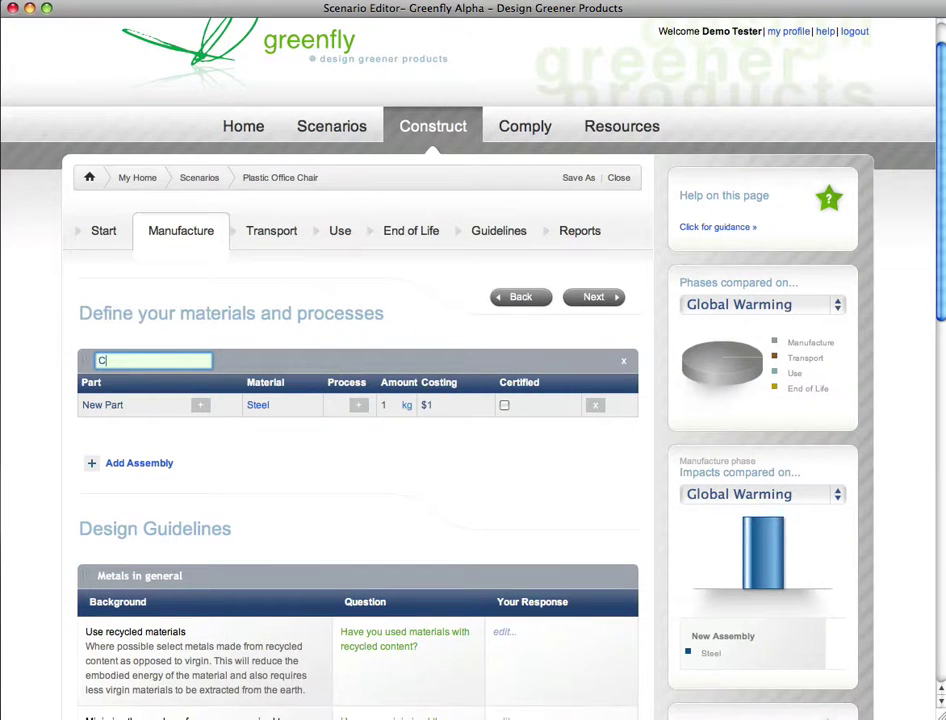
{"action": "type", "text": "hair Frame"}
{"action": "key", "text": "Return"}
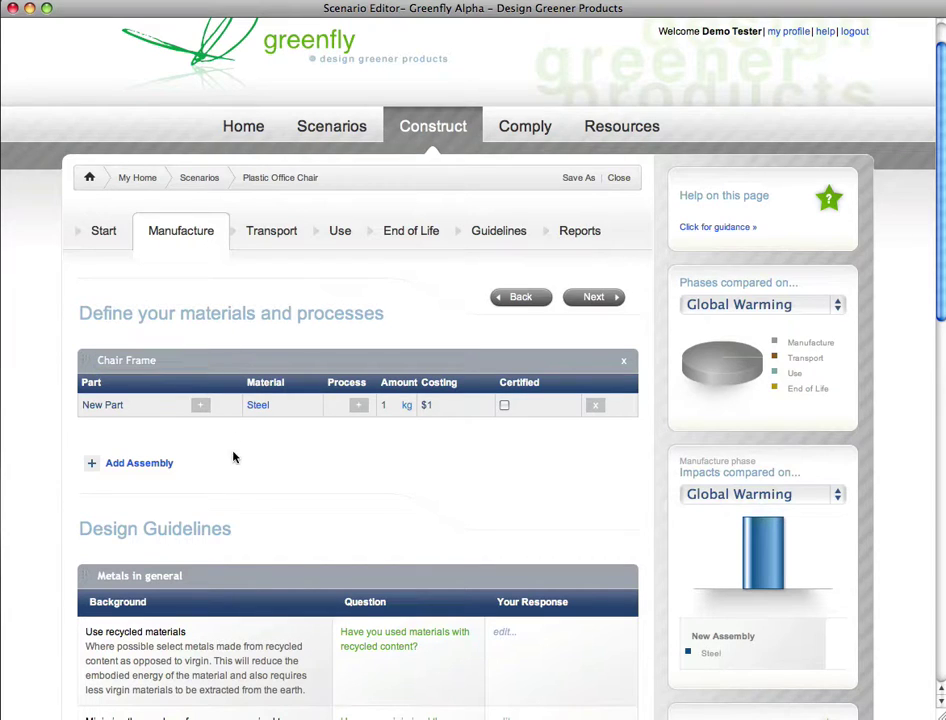
Add a second part to Chair Frame and change the first part's material to Aluminium rolled
{"action": "left_click", "coordinate": [198, 406]}
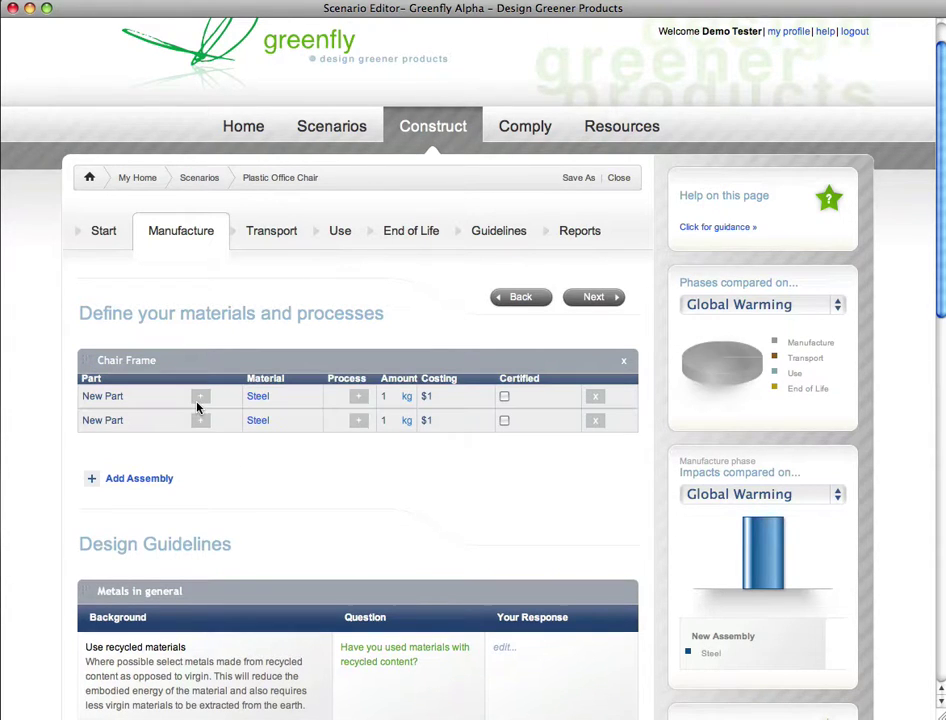
{"action": "left_click", "coordinate": [258, 397]}
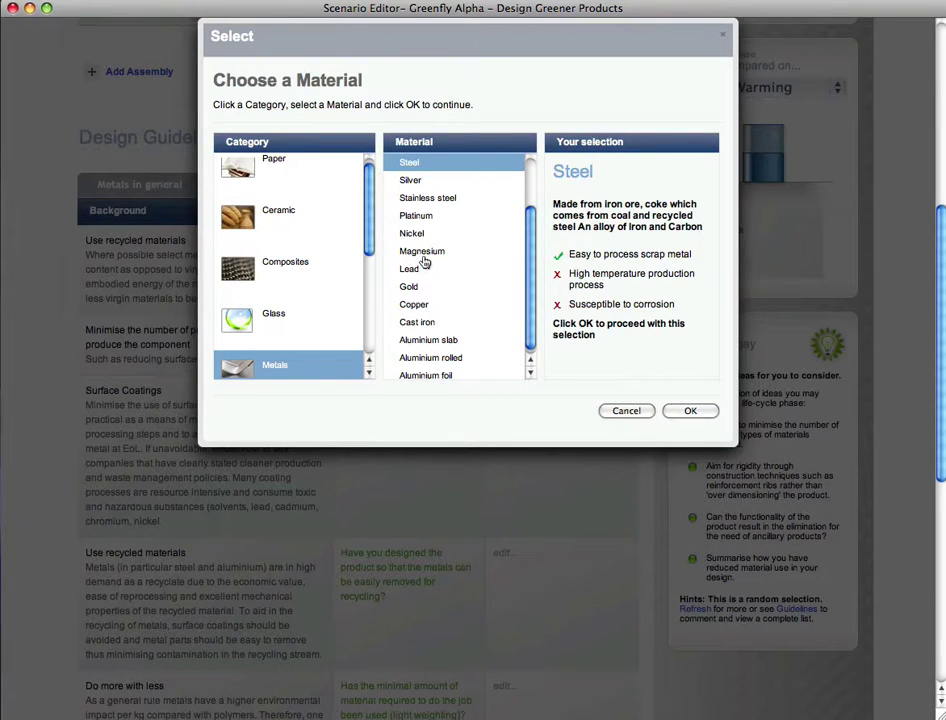
{"action": "left_click", "coordinate": [432, 360]}
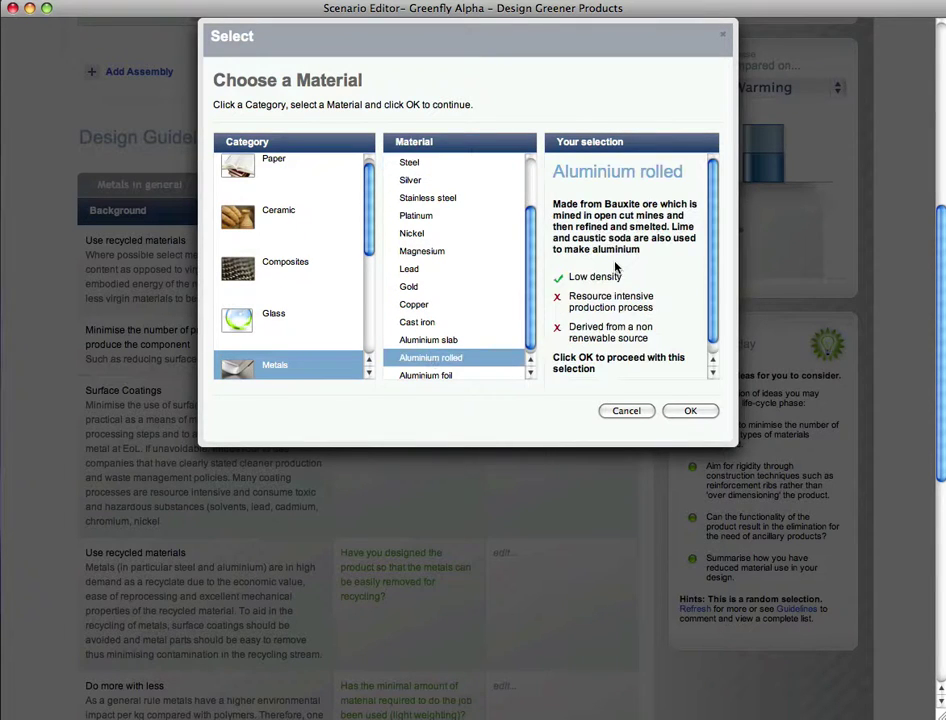
{"action": "left_click", "coordinate": [688, 411]}
{"action": "scroll", "coordinate": [650, 410], "scroll_direction": "up", "scroll_amount": 5}
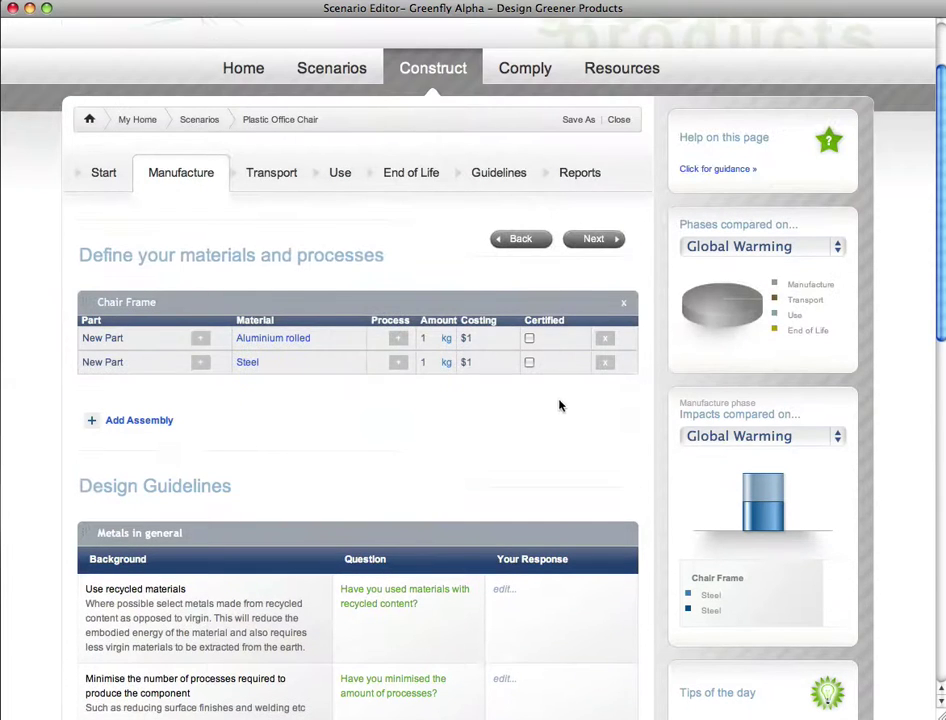
Set the aluminium part to 20 kg costing $32.20 and rename it Frame Base
{"action": "left_click", "coordinate": [423, 339]}
{"action": "type", "text": "20"}
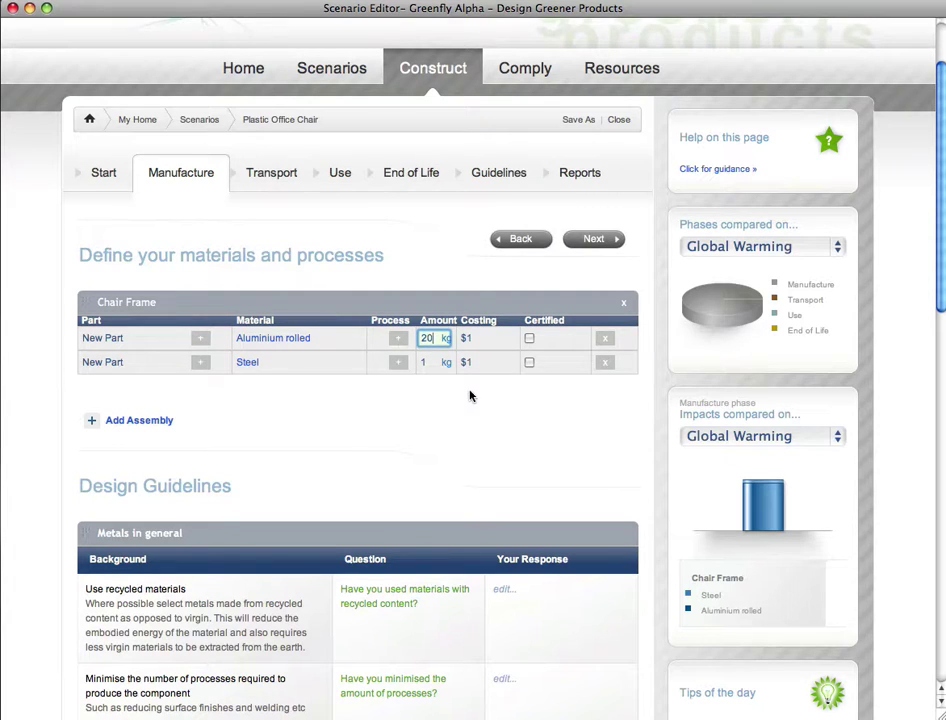
{"action": "left_click", "coordinate": [471, 395]}
{"action": "left_click", "coordinate": [467, 340]}
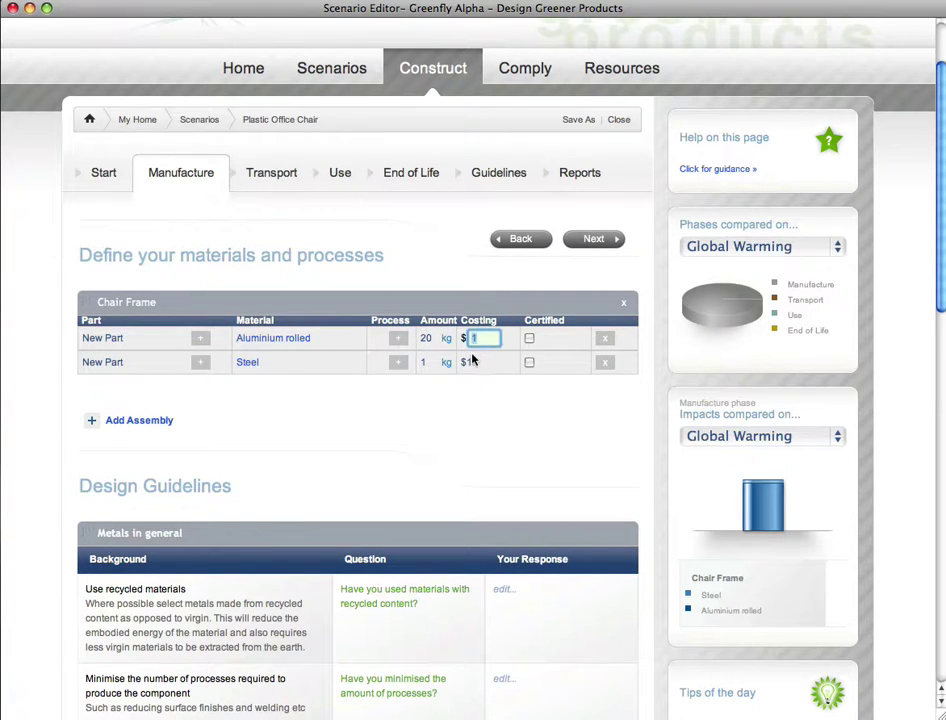
{"action": "type", "text": "32.20"}
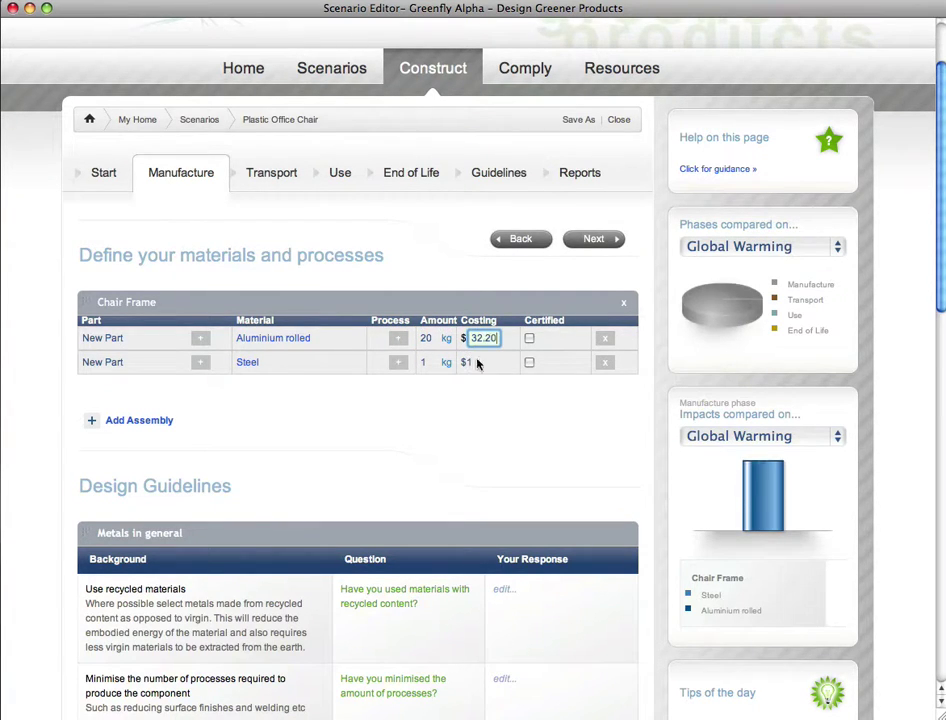
{"action": "left_click", "coordinate": [500, 393]}
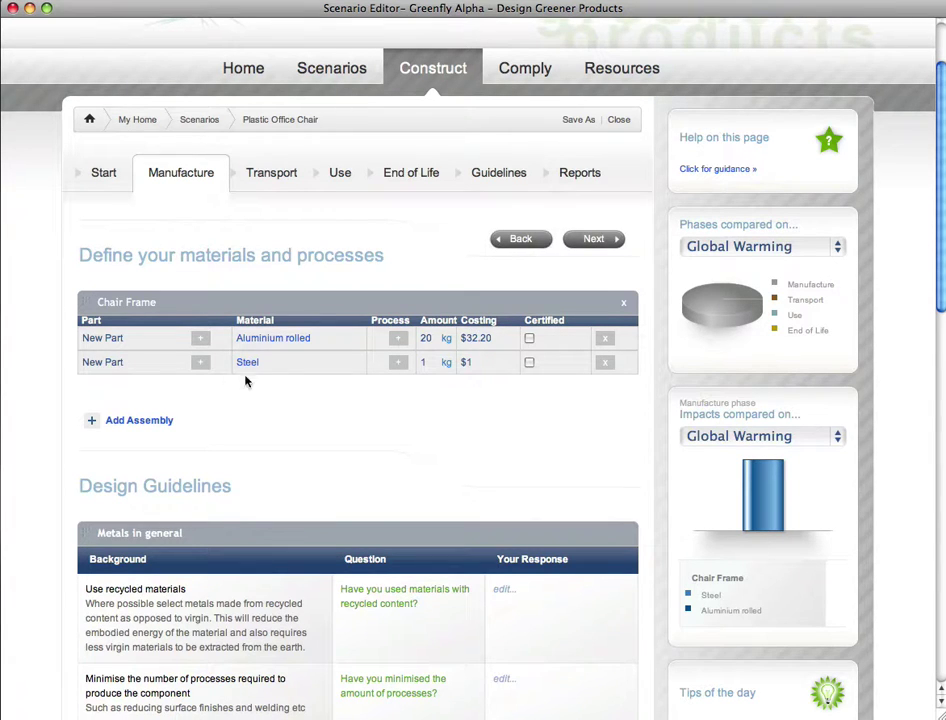
{"action": "left_click", "coordinate": [116, 342]}
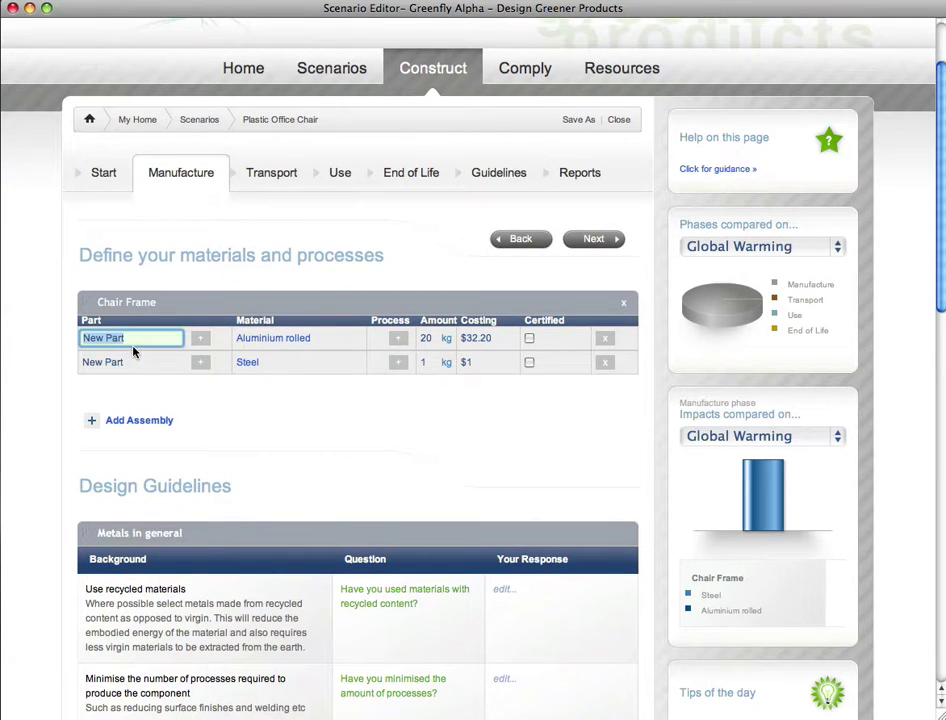
{"action": "type", "text": "Frame Base"}
{"action": "left_click", "coordinate": [226, 417]}
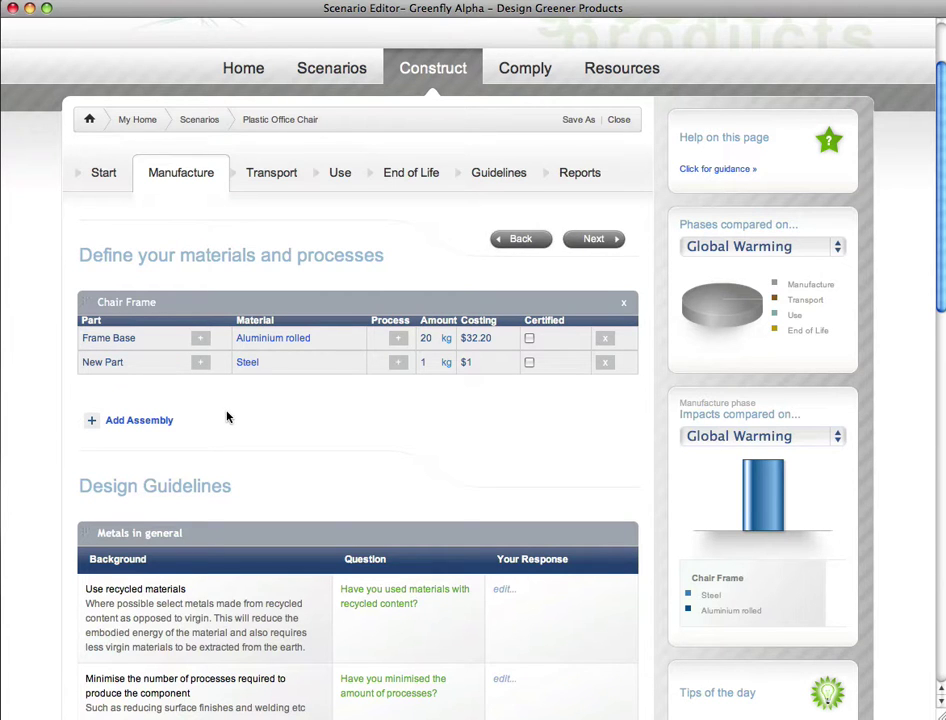
Give Frame Base the Non Ferrous Metal process Aluminium Laser Cutting
{"action": "left_click", "coordinate": [397, 339]}
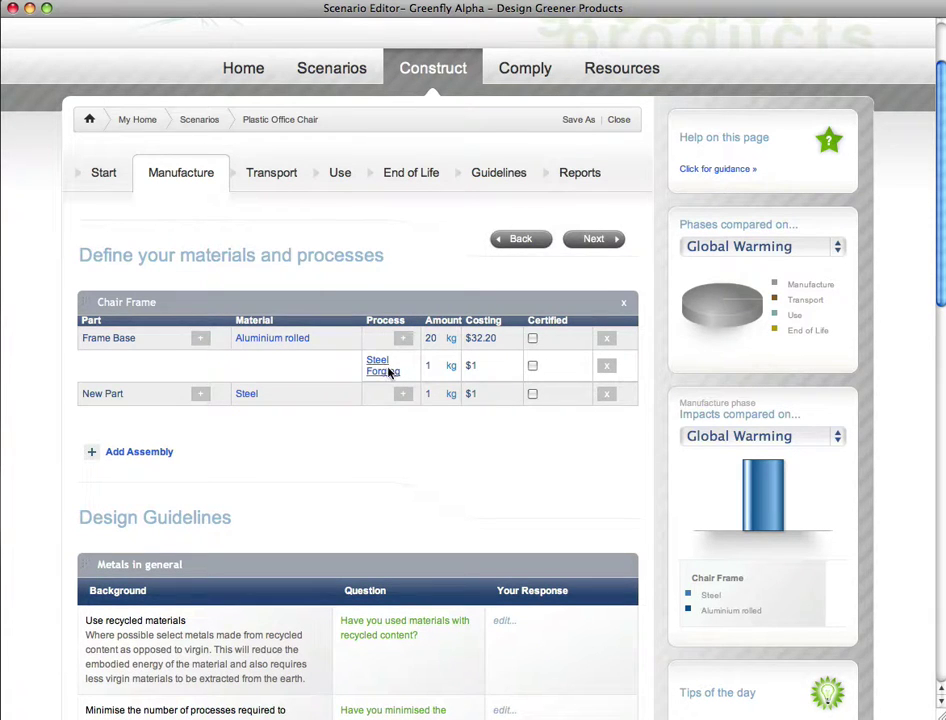
{"action": "left_click", "coordinate": [385, 366]}
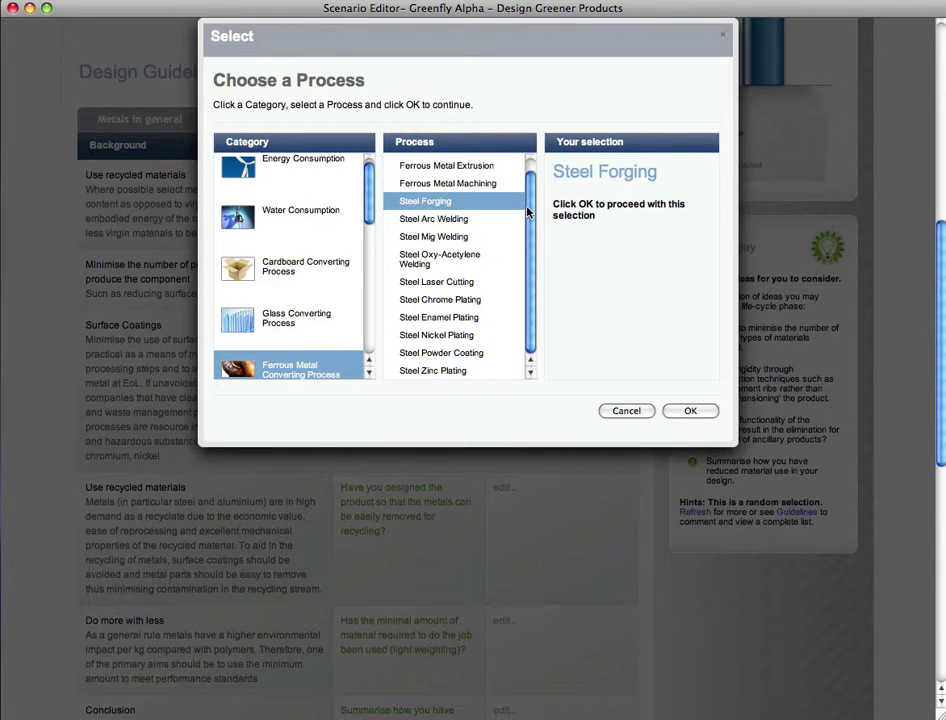
{"action": "left_click_drag", "start_coordinate": [369, 200], "coordinate": [339, 258]}
{"action": "left_click", "coordinate": [322, 257]}
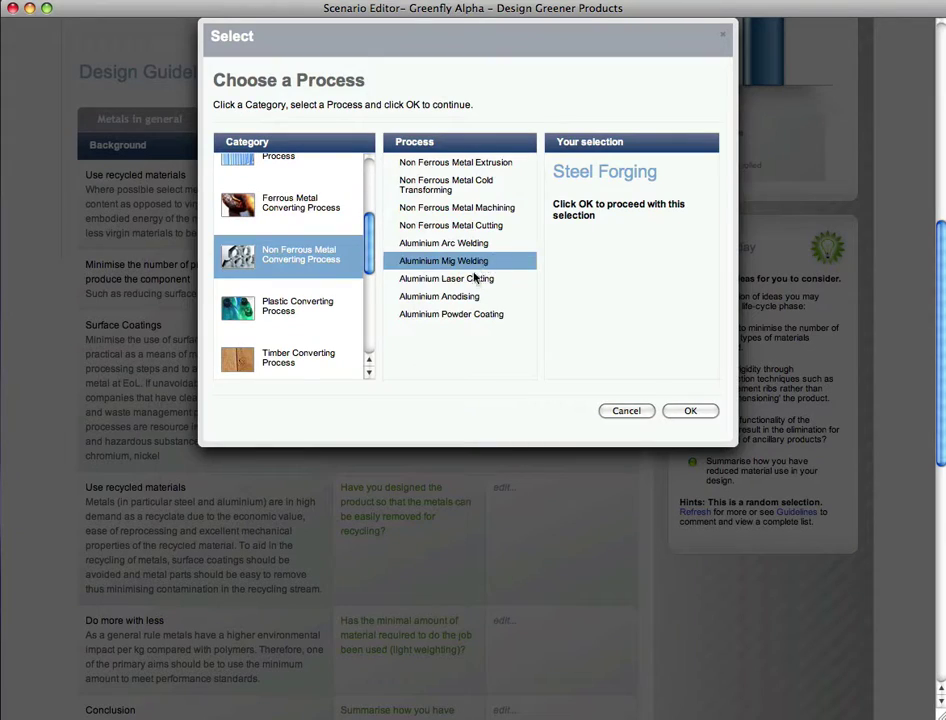
{"action": "left_click", "coordinate": [470, 286]}
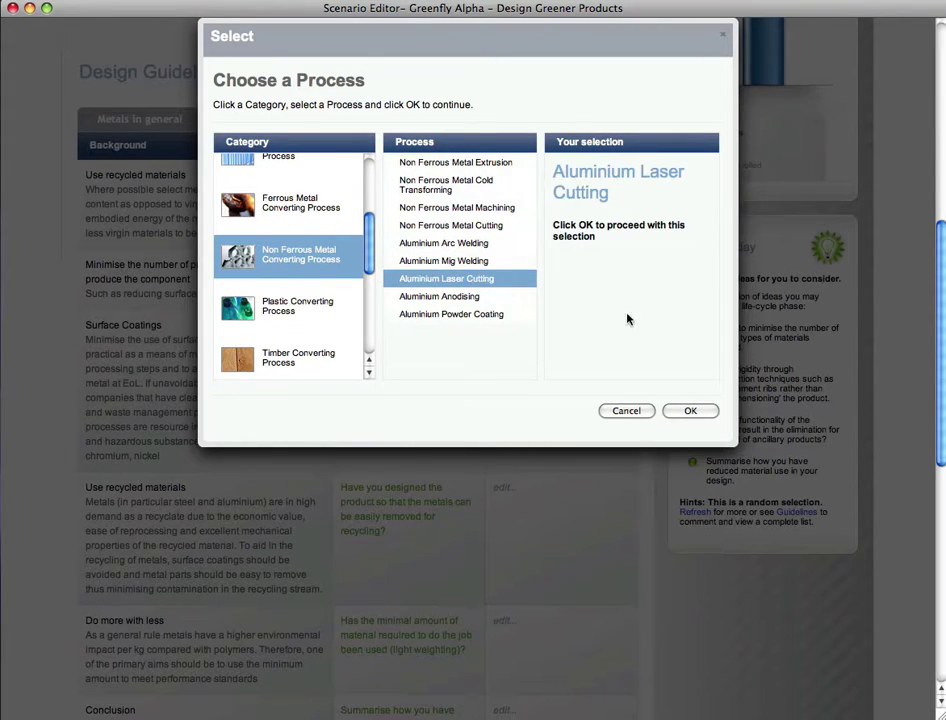
{"action": "left_click", "coordinate": [705, 409]}
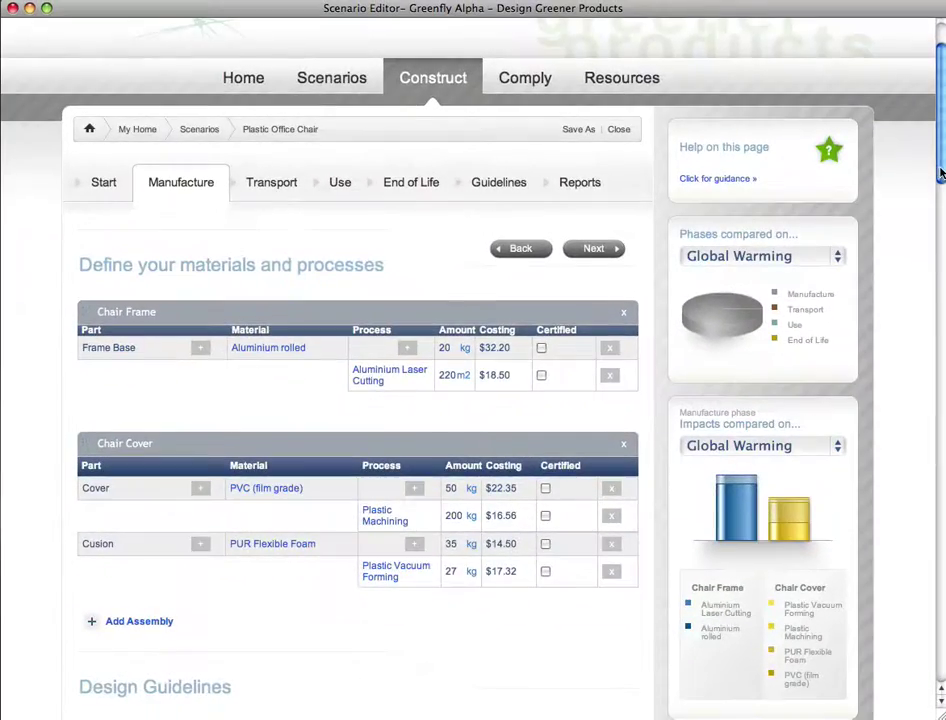
Answer the metals recycled-content guideline with 'My response goes here...'
{"action": "scroll", "coordinate": [940, 183], "scroll_direction": "down", "scroll_amount": 2}
{"action": "left_click_drag", "start_coordinate": [940, 183], "coordinate": [933, 310]}
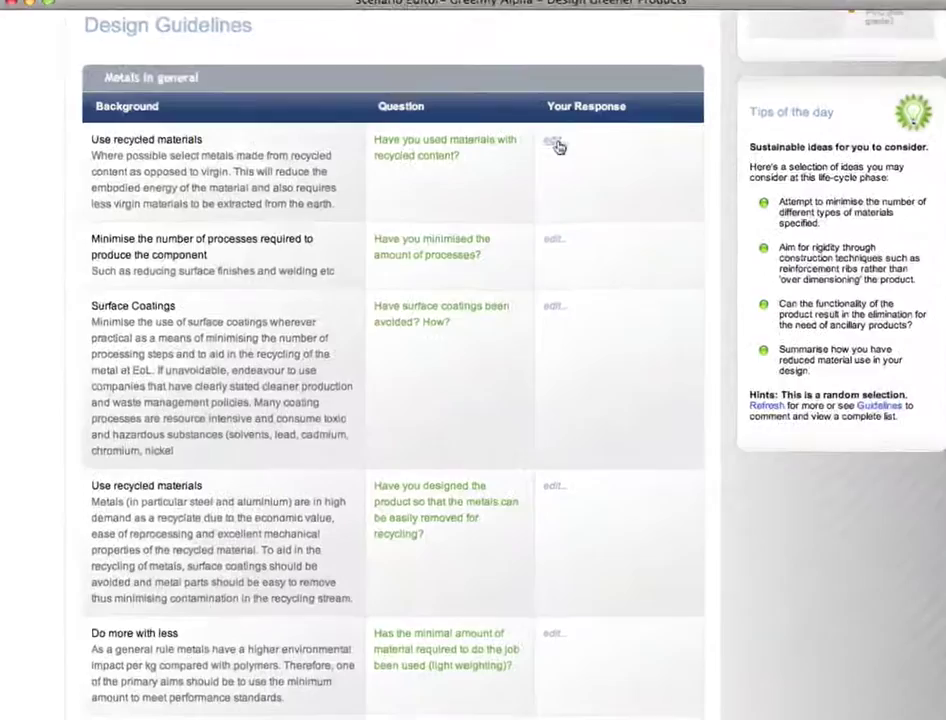
{"action": "left_click", "coordinate": [556, 143]}
{"action": "type", "text": "My re"}
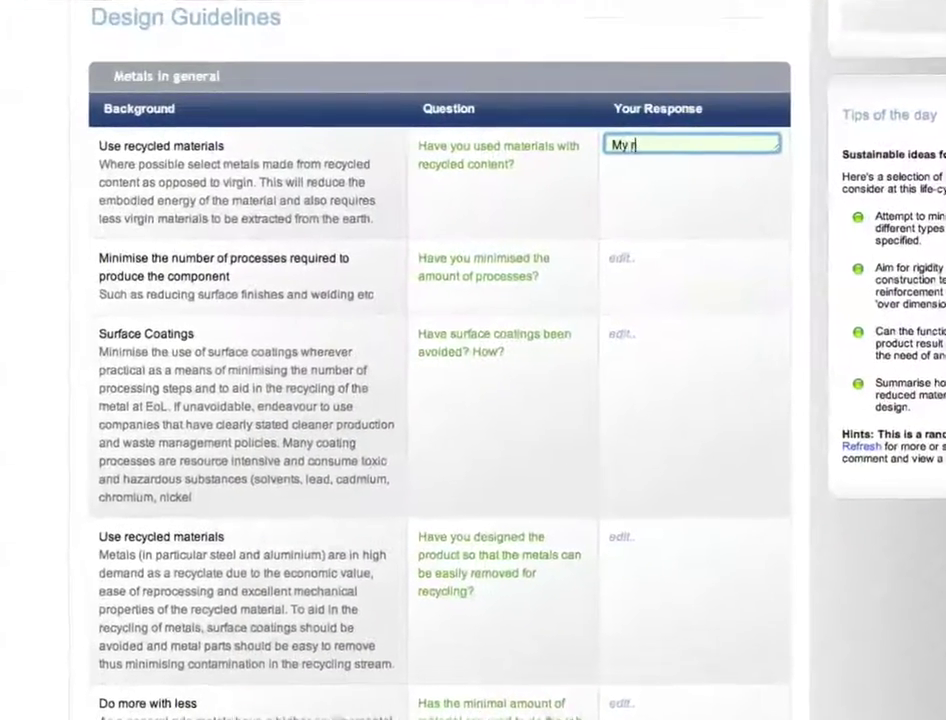
{"action": "type", "text": "sponse goes here..."}
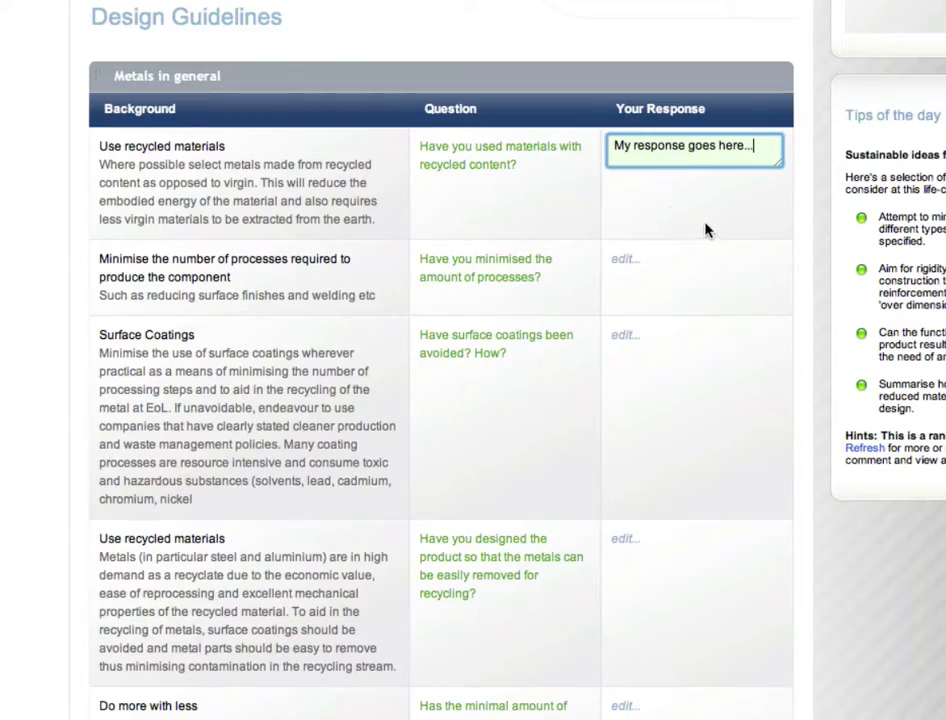
{"action": "left_click", "coordinate": [705, 230]}
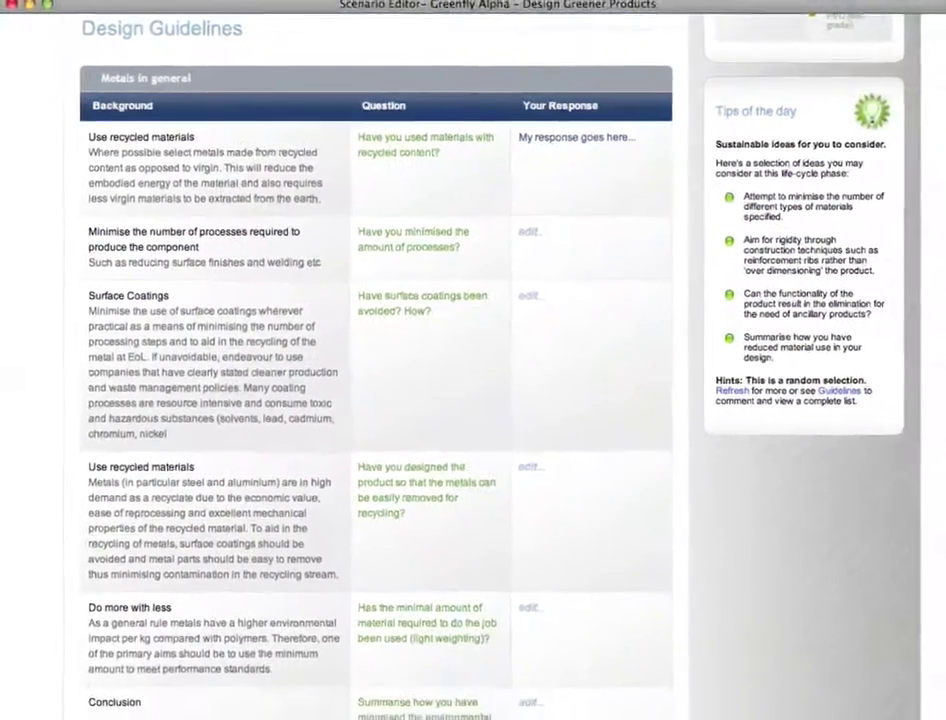
{"action": "left_click_drag", "start_coordinate": [940, 232], "coordinate": [940, 72]}
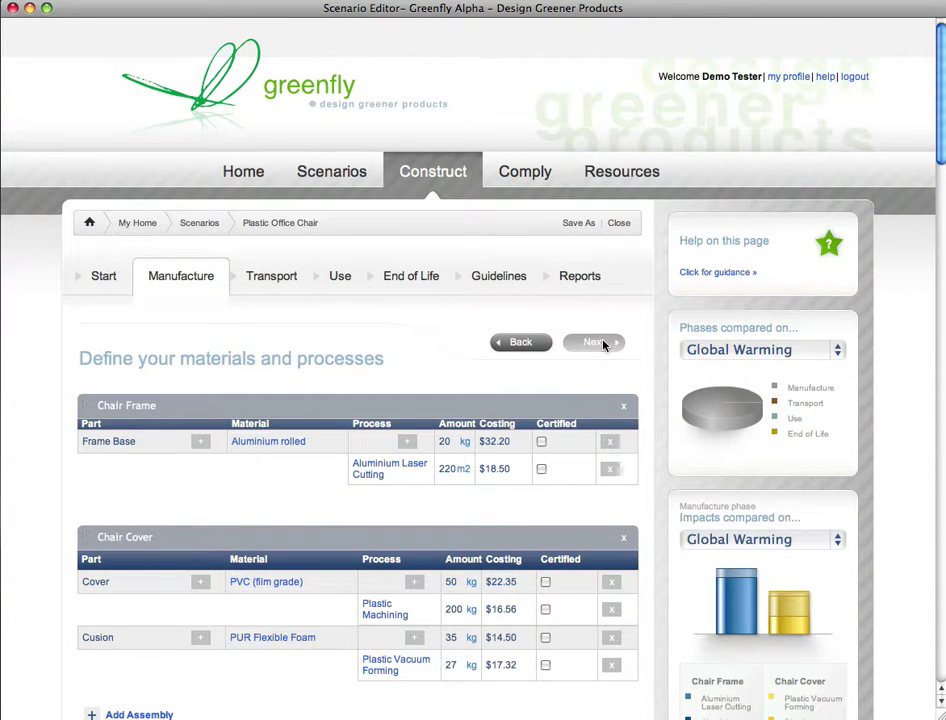
Move to Transport and add a Train step from the factory covering 350 tkm
{"action": "left_click", "coordinate": [603, 342]}
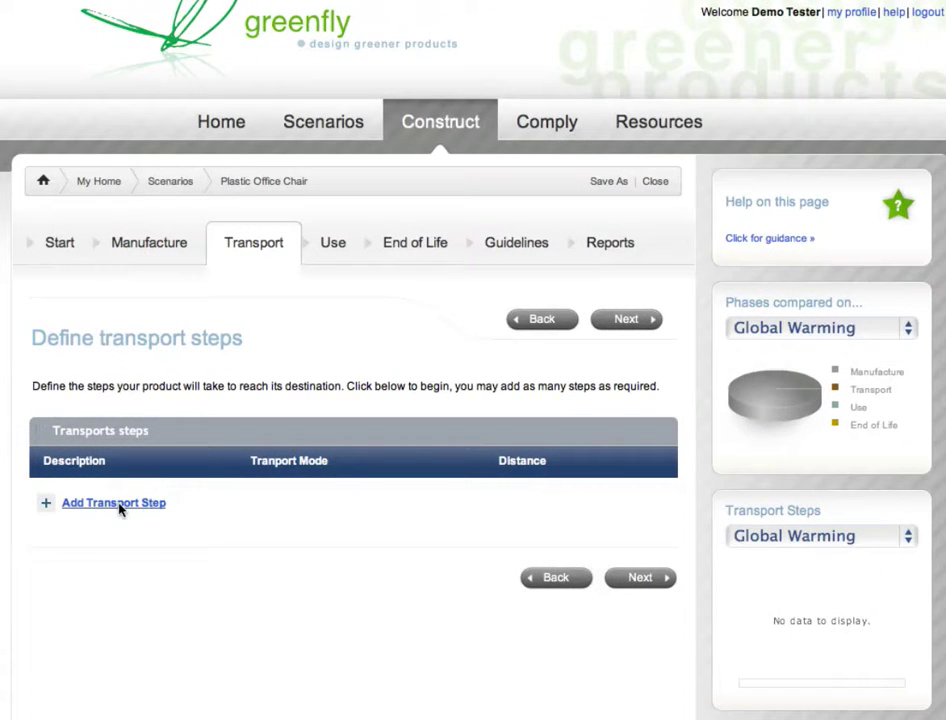
{"action": "left_click", "coordinate": [119, 504]}
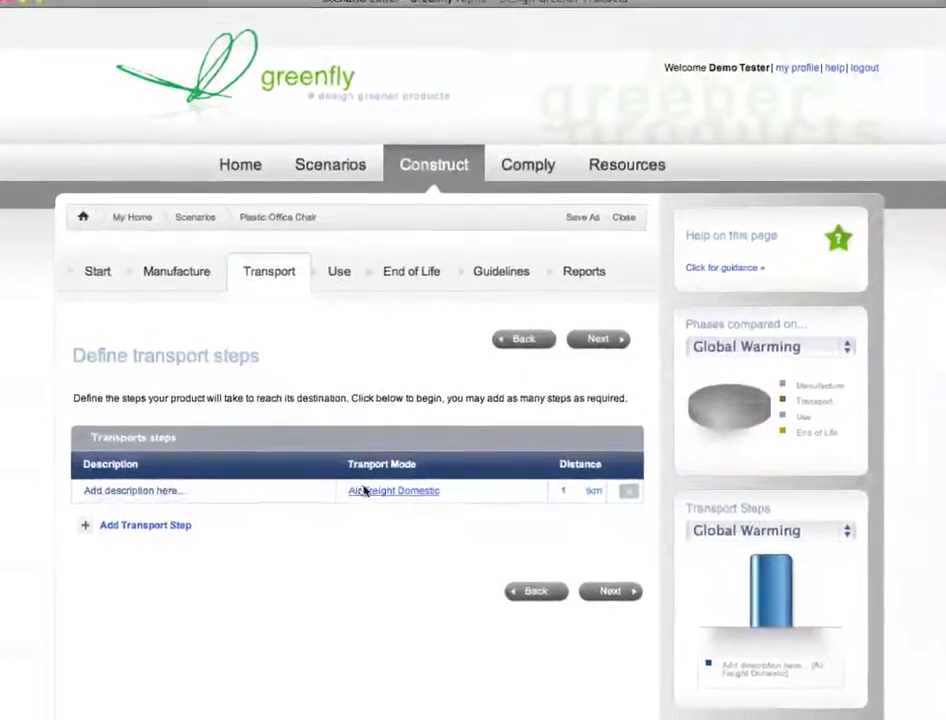
{"action": "left_click", "coordinate": [366, 490]}
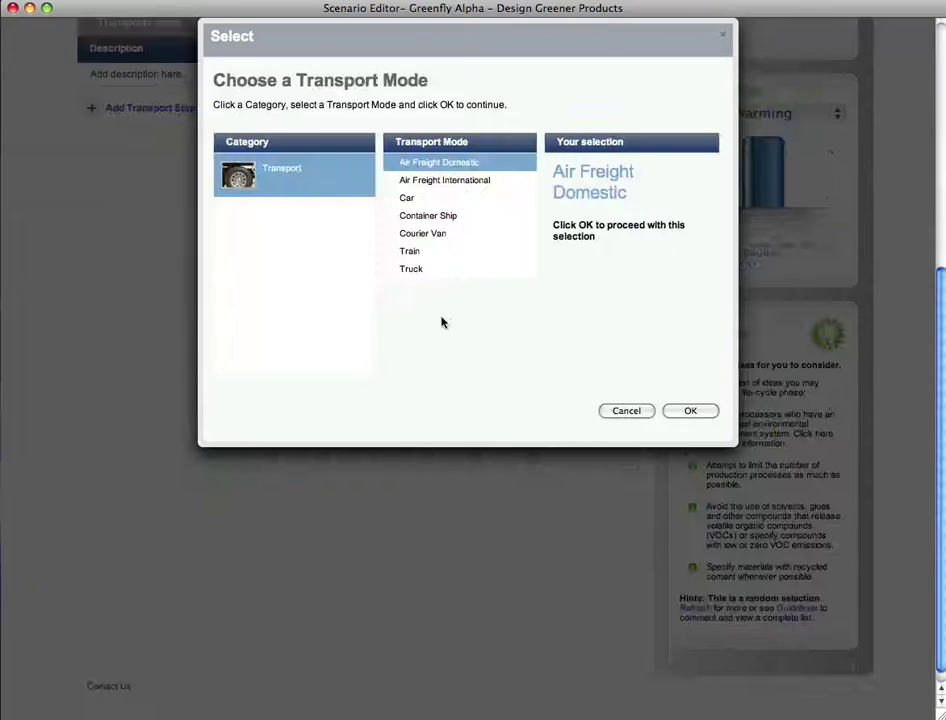
{"action": "left_click", "coordinate": [422, 252]}
{"action": "left_click", "coordinate": [691, 411]}
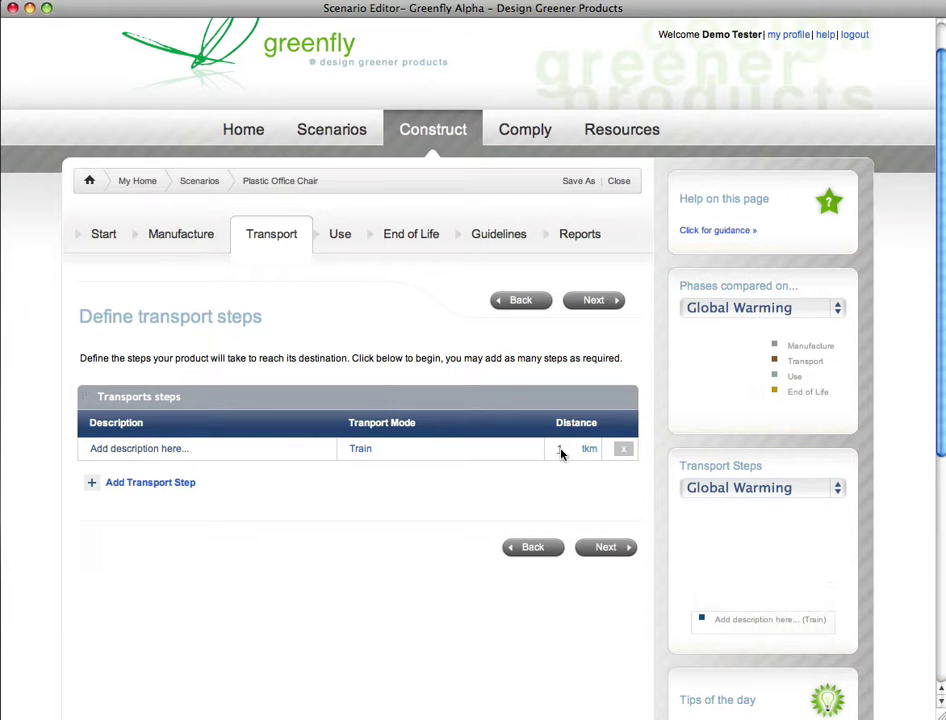
{"action": "left_click", "coordinate": [562, 450]}
{"action": "type", "text": "350"}
{"action": "left_click", "coordinate": [574, 485]}
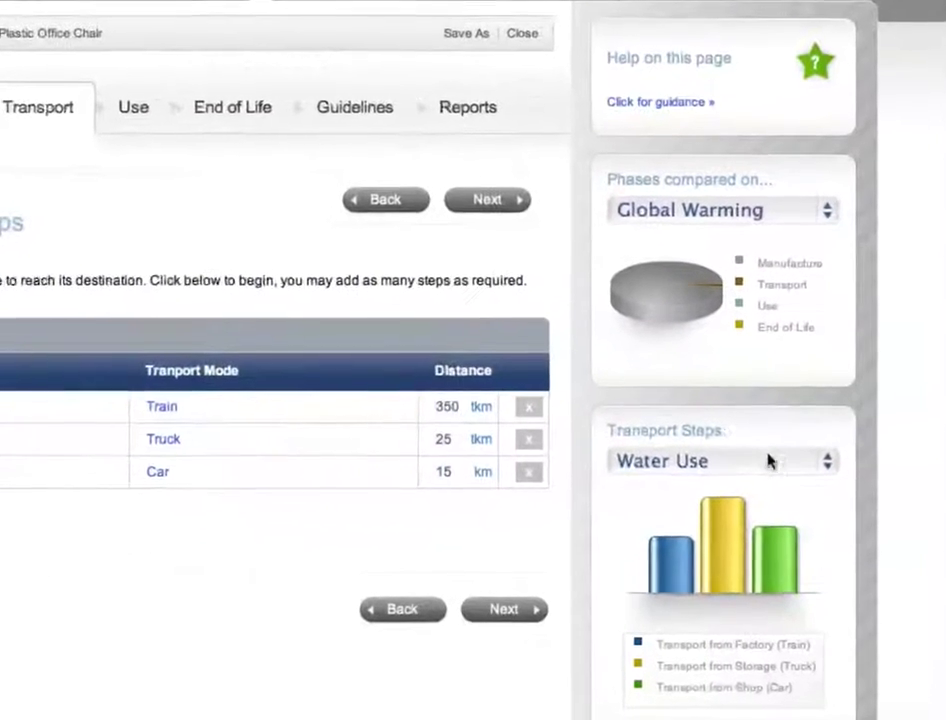
View transport impacts as Solid Waste and Energy Demand, restore Global Warming, then continue to Use
{"action": "left_click", "coordinate": [765, 460]}
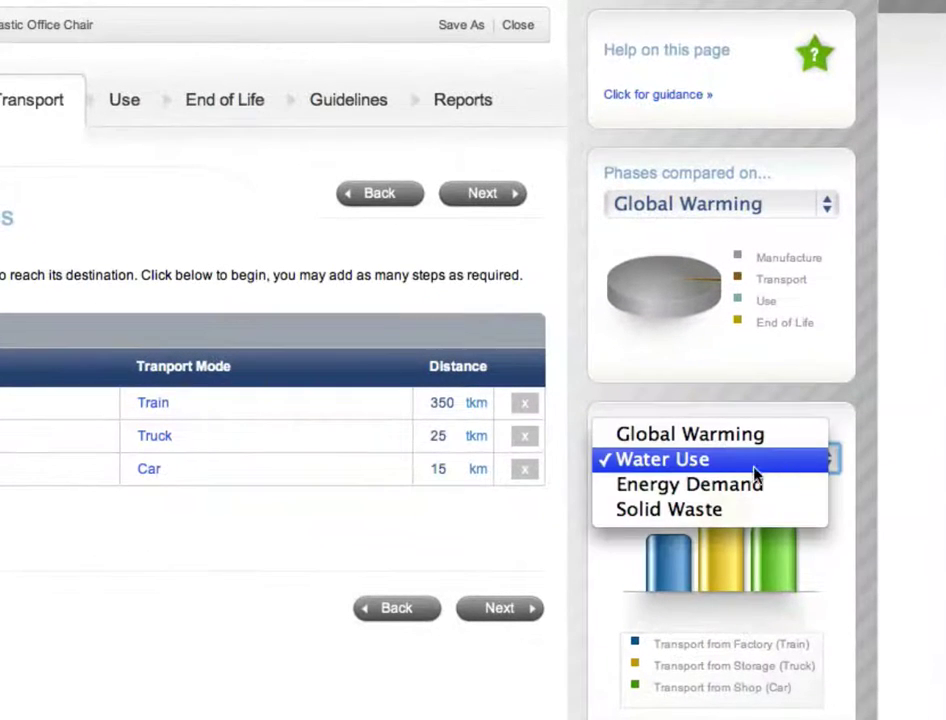
{"action": "left_click", "coordinate": [750, 509]}
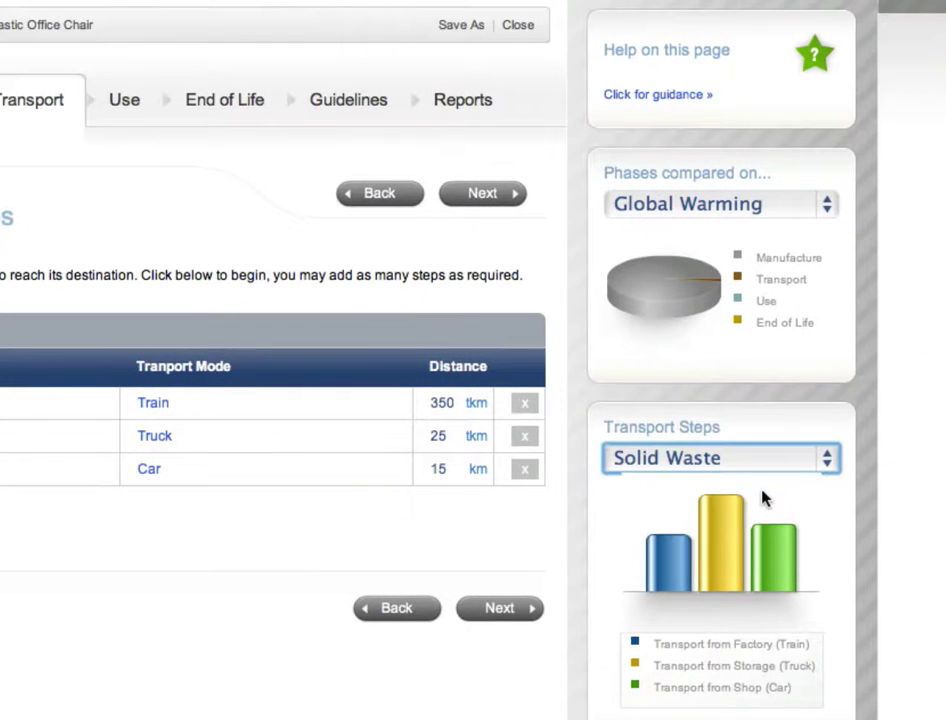
{"action": "left_click", "coordinate": [808, 458]}
{"action": "left_click", "coordinate": [794, 439]}
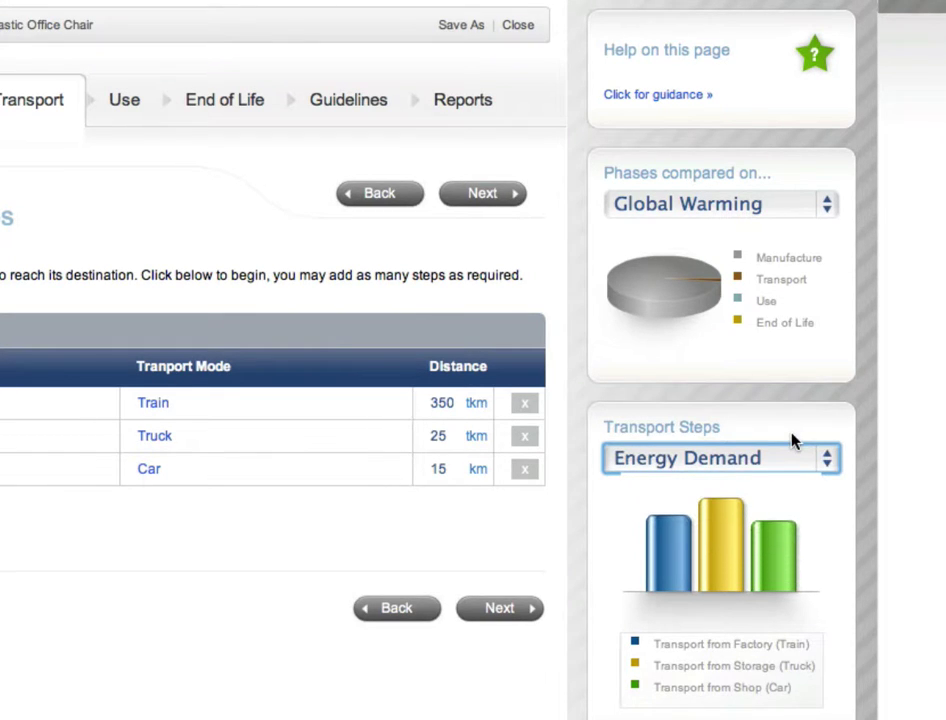
{"action": "left_click", "coordinate": [794, 458]}
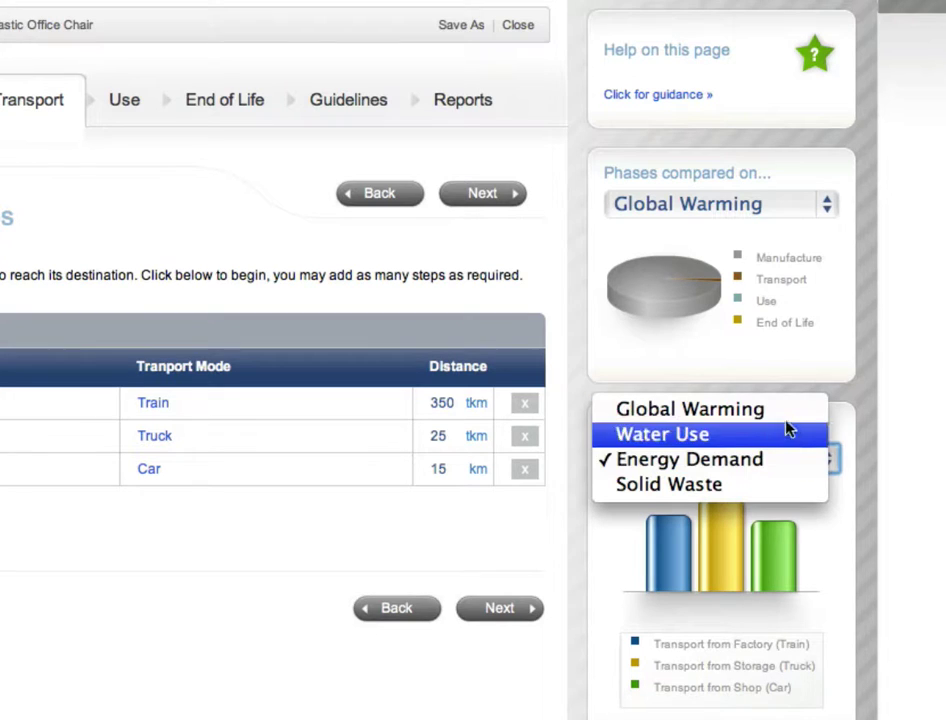
{"action": "left_click", "coordinate": [783, 421]}
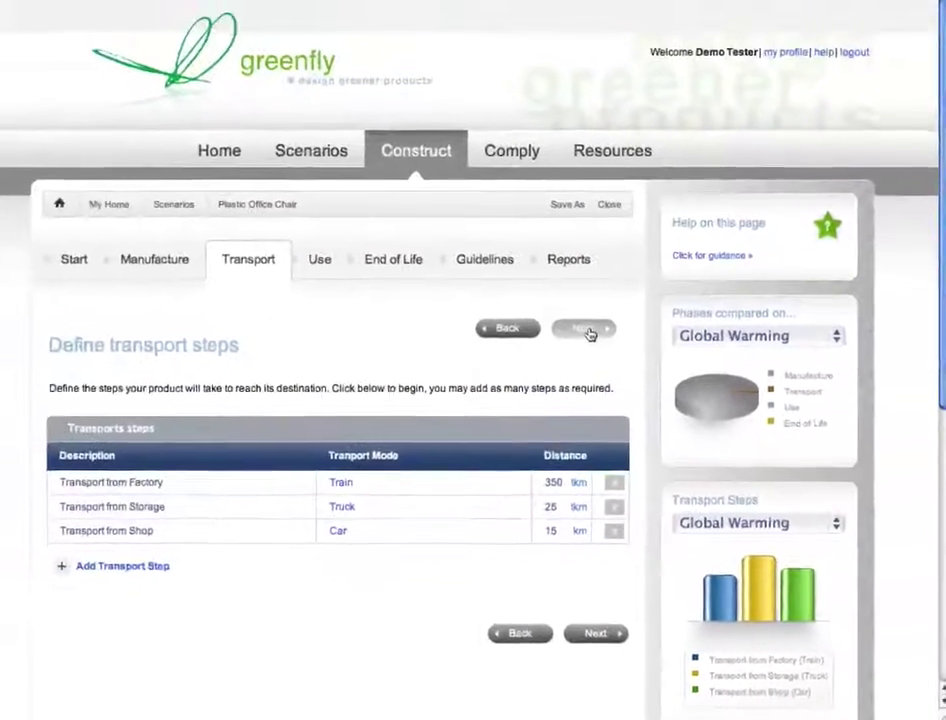
{"action": "left_click", "coordinate": [566, 301]}
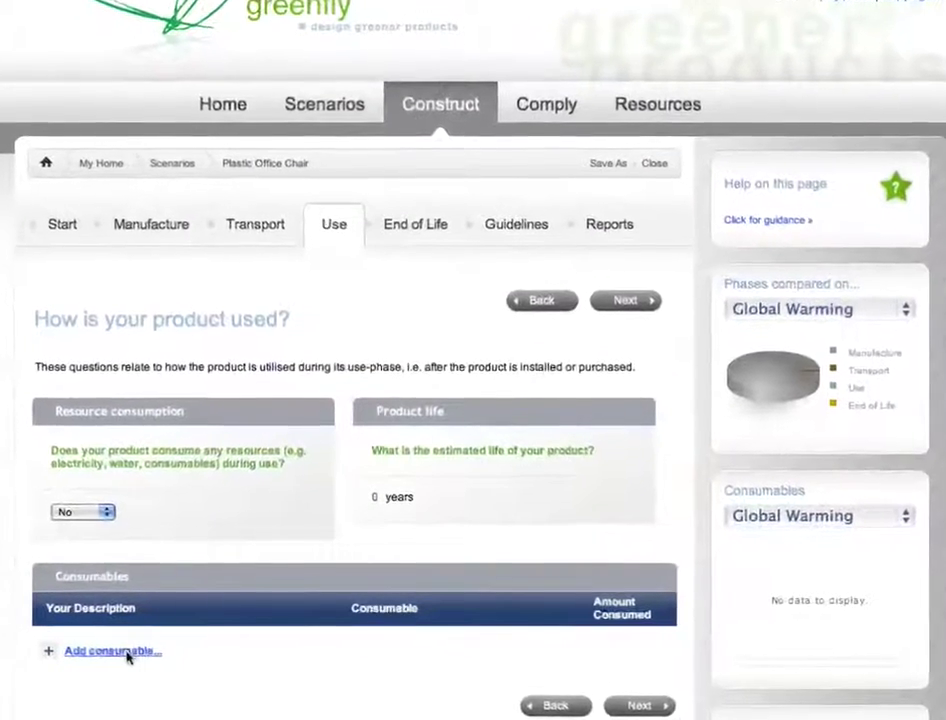
Add a consumable described as 'Chair Cover' and pick Wool fabric from Textiles as its material
{"action": "left_click", "coordinate": [139, 650]}
{"action": "left_click", "coordinate": [137, 648]}
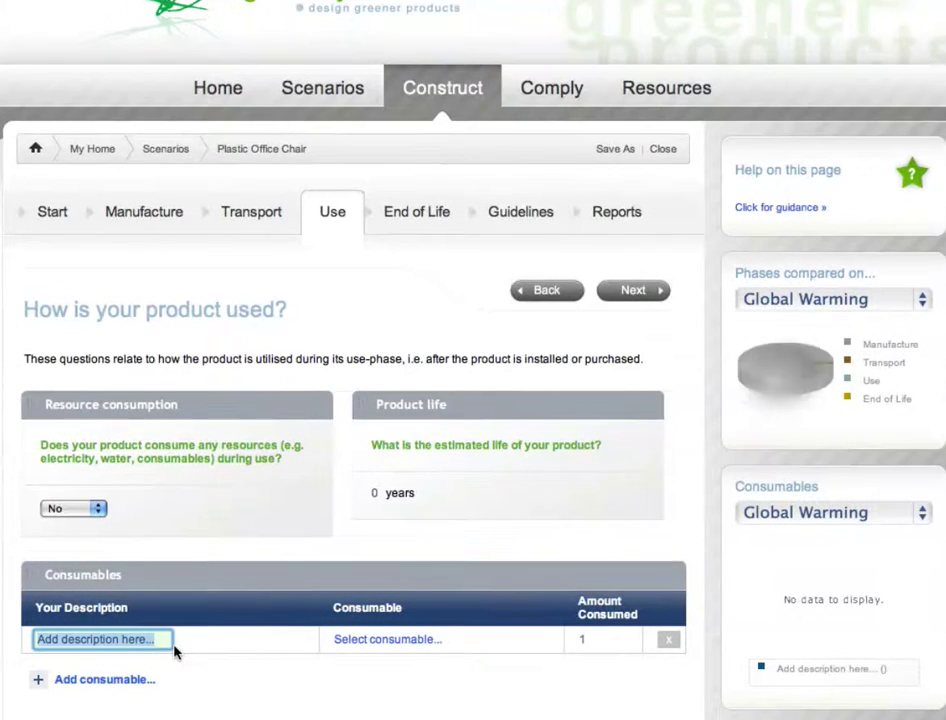
{"action": "type", "text": "Chair C"}
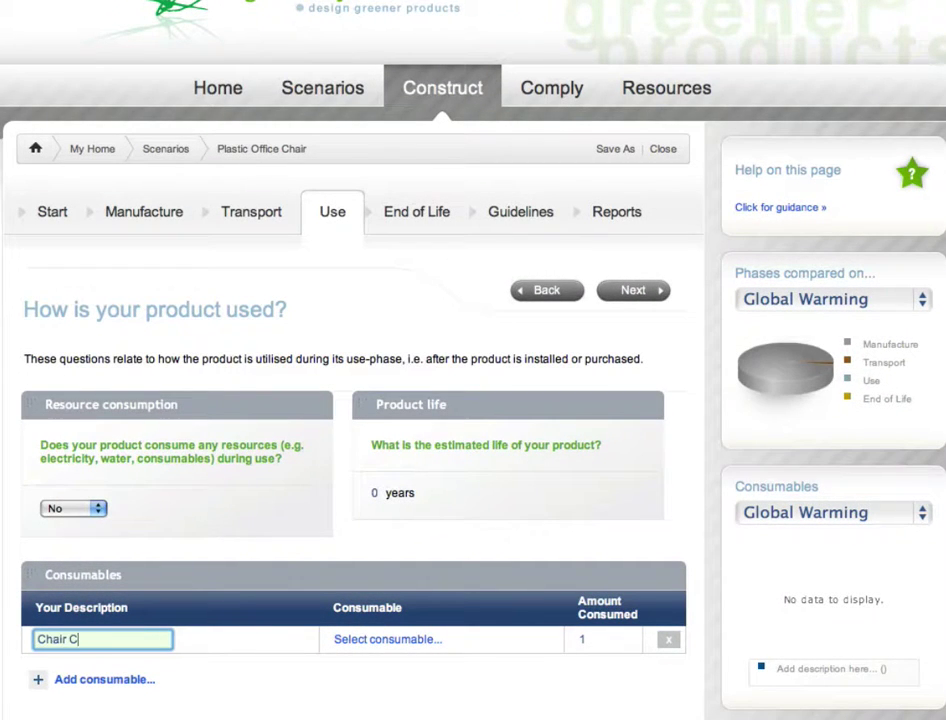
{"action": "type", "text": "over"}
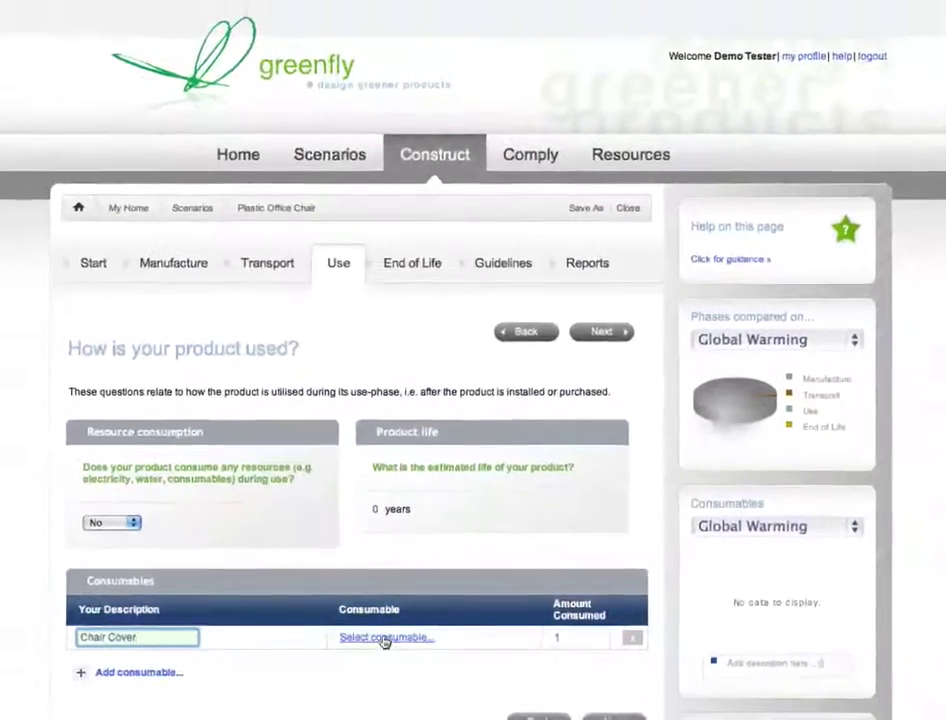
{"action": "left_click", "coordinate": [383, 637]}
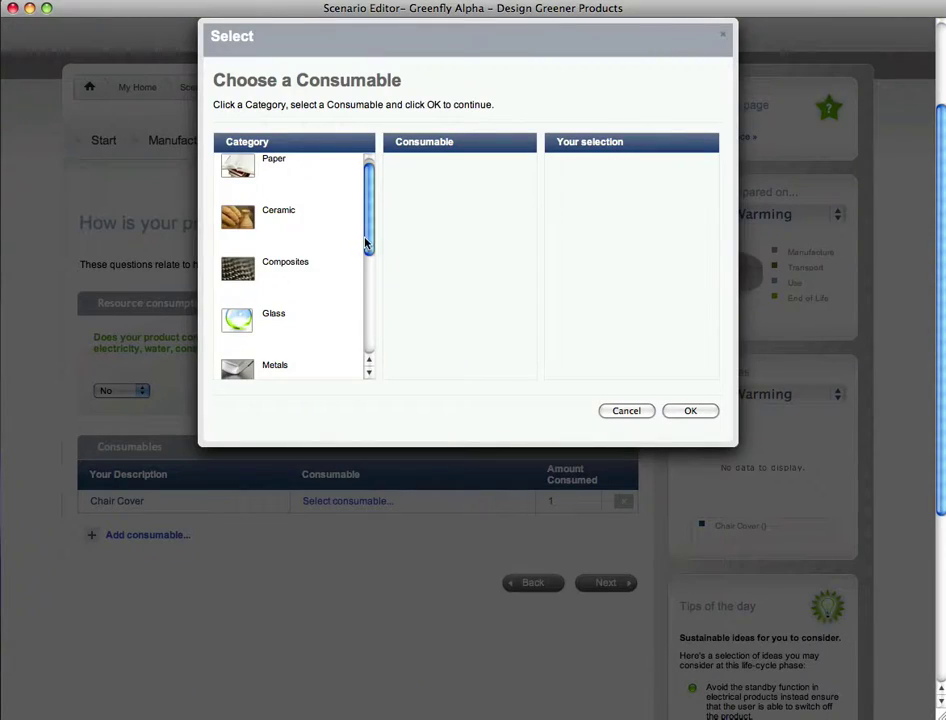
{"action": "left_click_drag", "start_coordinate": [367, 245], "coordinate": [363, 359]}
{"action": "left_click", "coordinate": [317, 306]}
{"action": "left_click", "coordinate": [430, 306]}
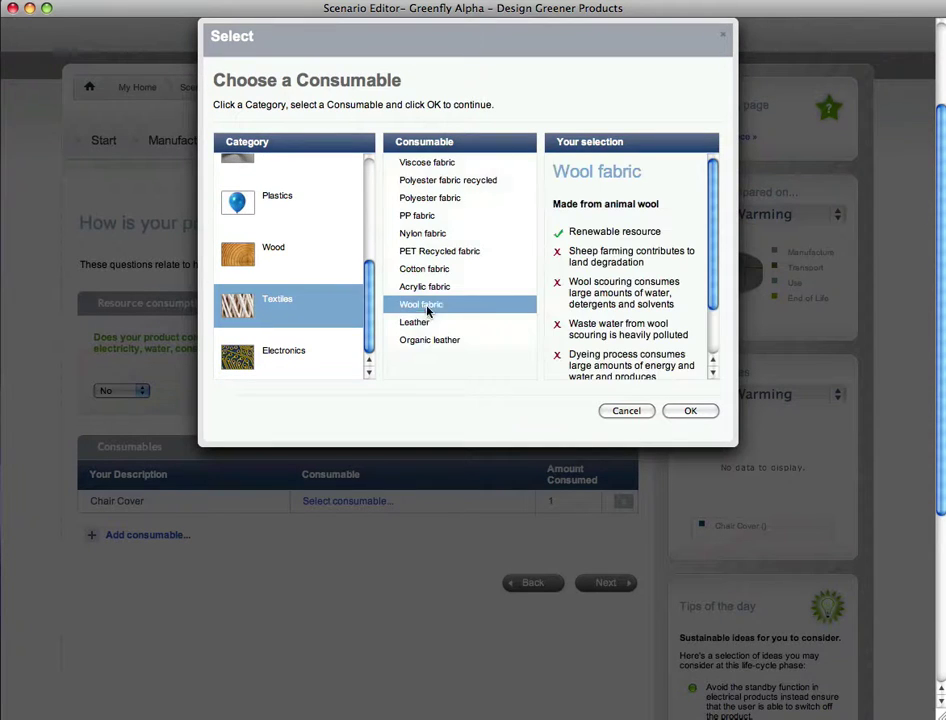
Confirm Wool fabric for the Chair Cover and set the estimated product life to 8 years
{"action": "left_click", "coordinate": [688, 410]}
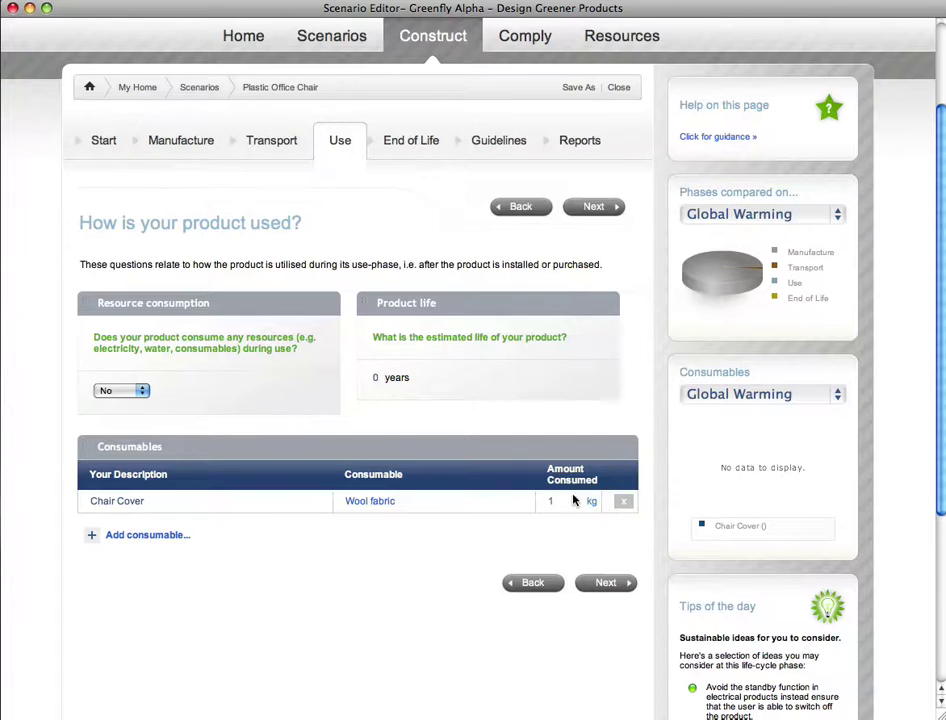
{"action": "left_click", "coordinate": [377, 243]}
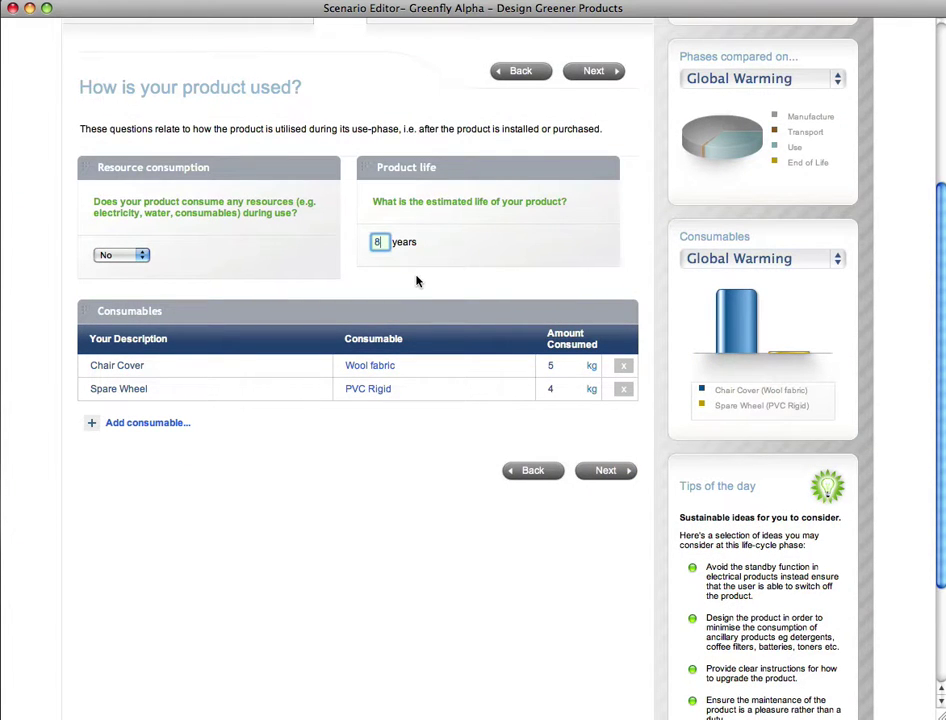
{"action": "key", "text": "Return"}
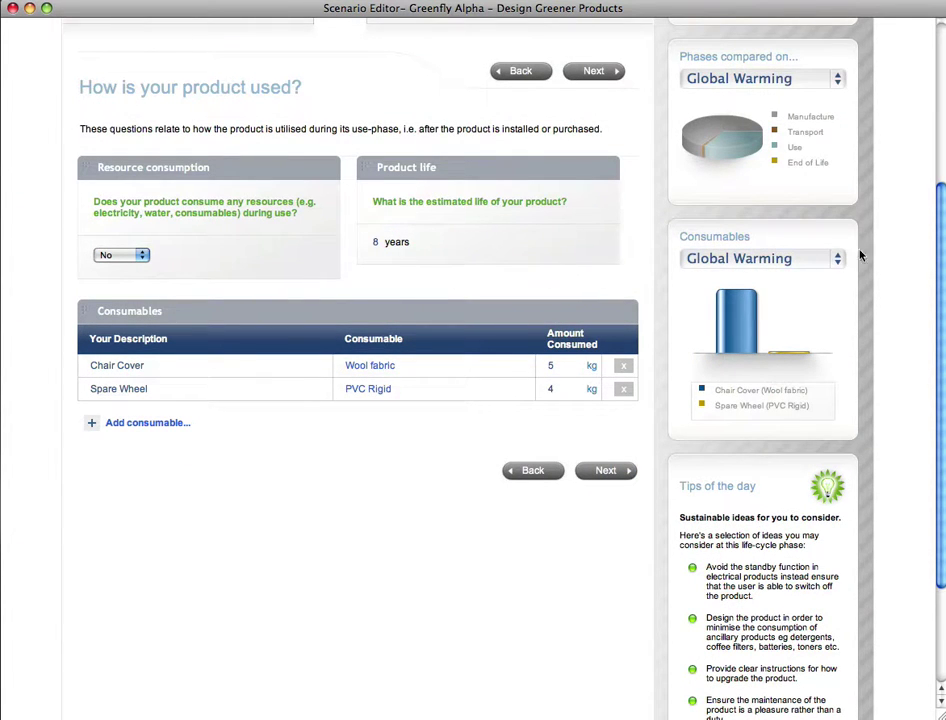
{"action": "left_click_drag", "start_coordinate": [941, 256], "coordinate": [936, 354]}
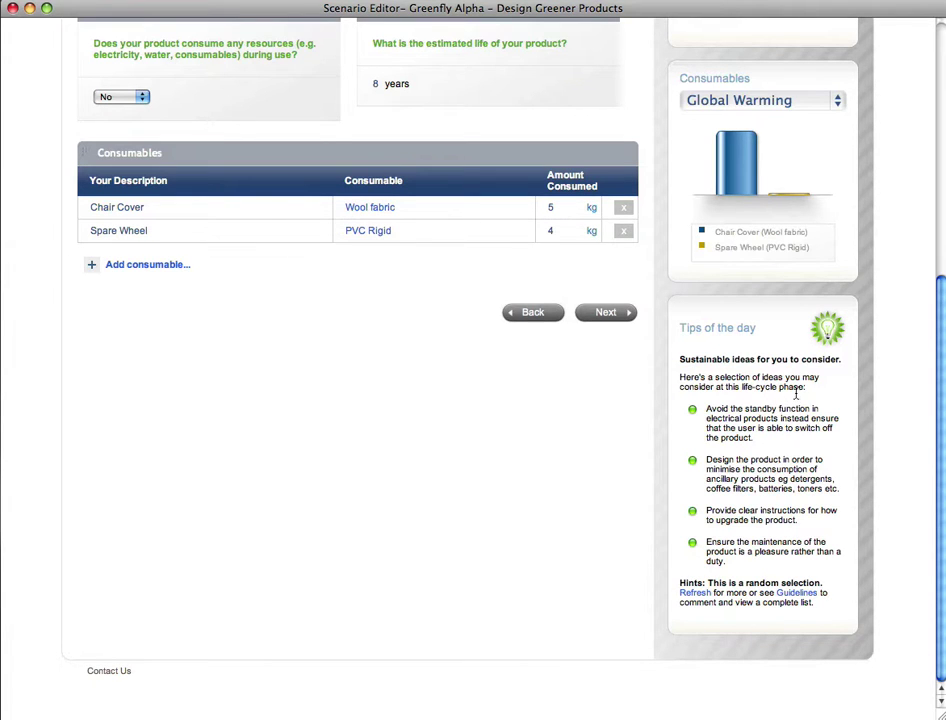
{"action": "left_click_drag", "start_coordinate": [940, 373], "coordinate": [840, 163]}
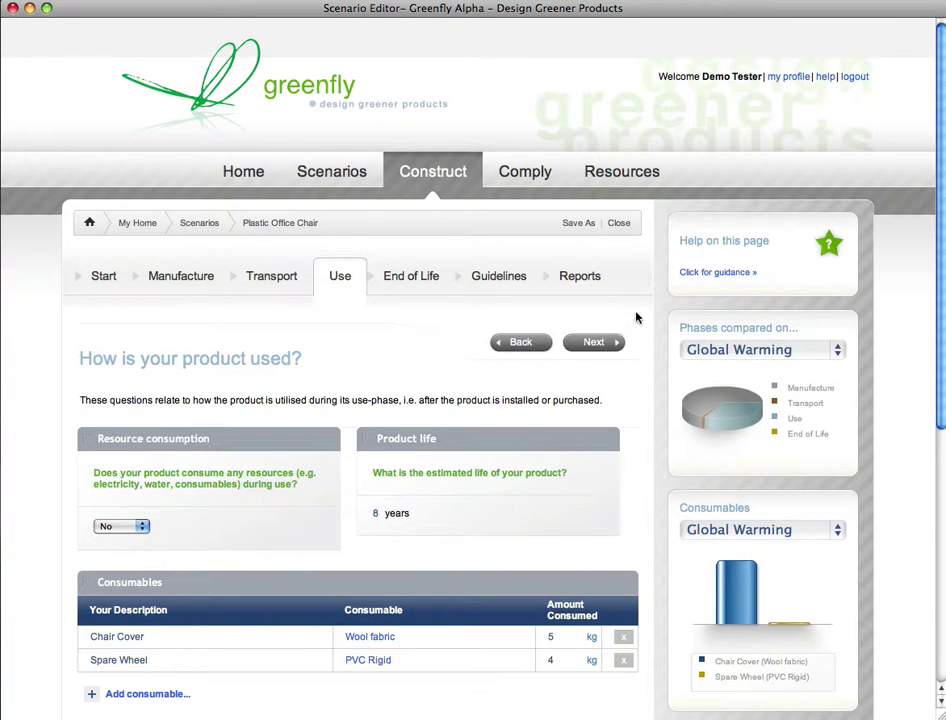
On the End of Life stage, send Frame Base to Recycling Aluminium
{"action": "left_click", "coordinate": [600, 346]}
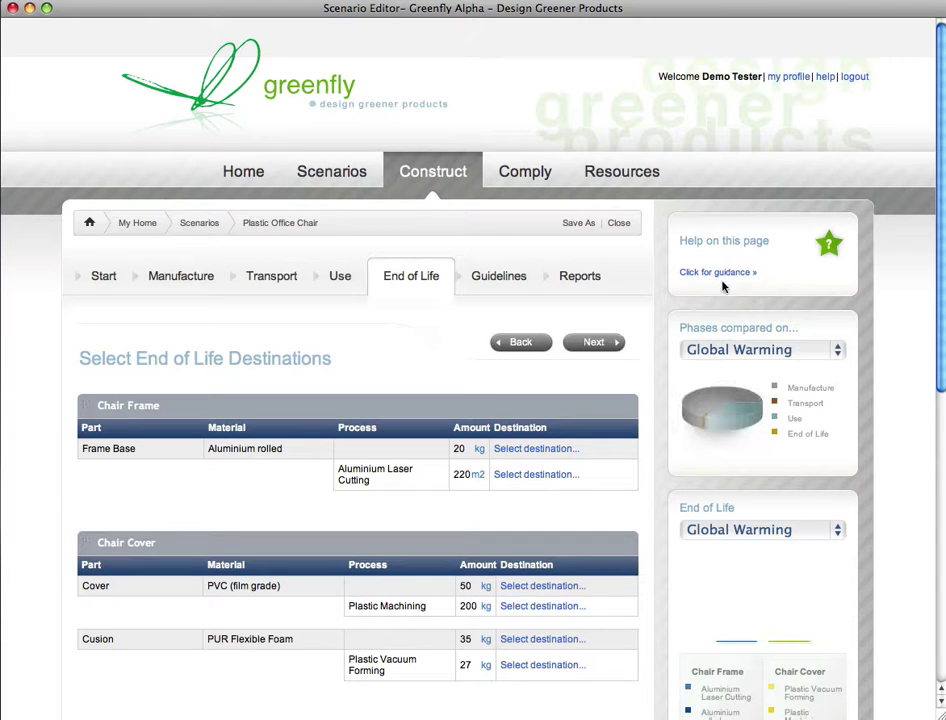
{"action": "left_click_drag", "start_coordinate": [940, 207], "coordinate": [927, 272]}
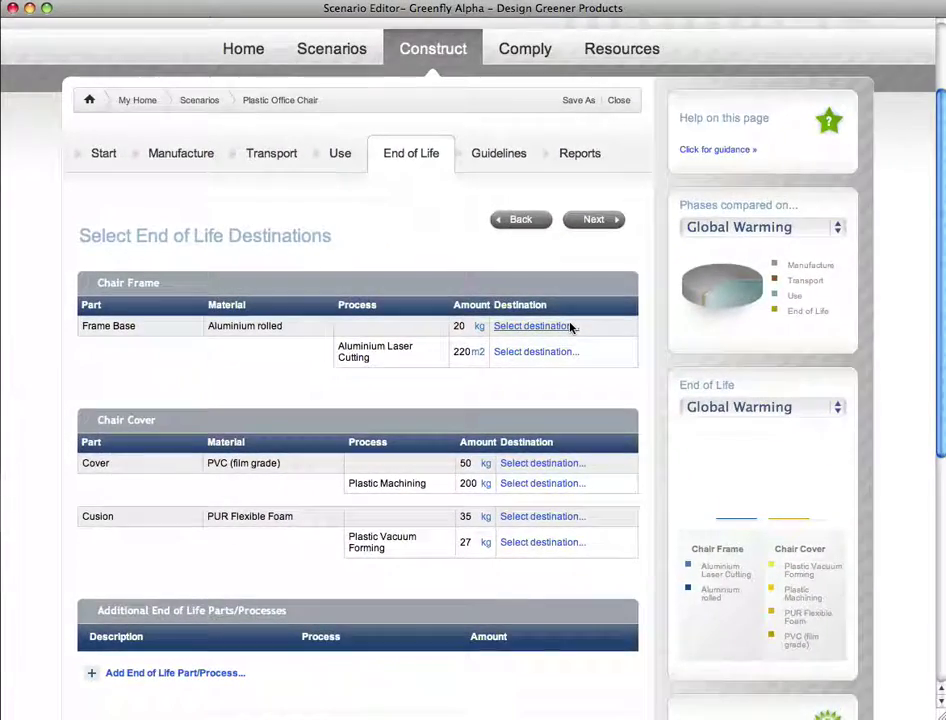
{"action": "left_click", "coordinate": [571, 328]}
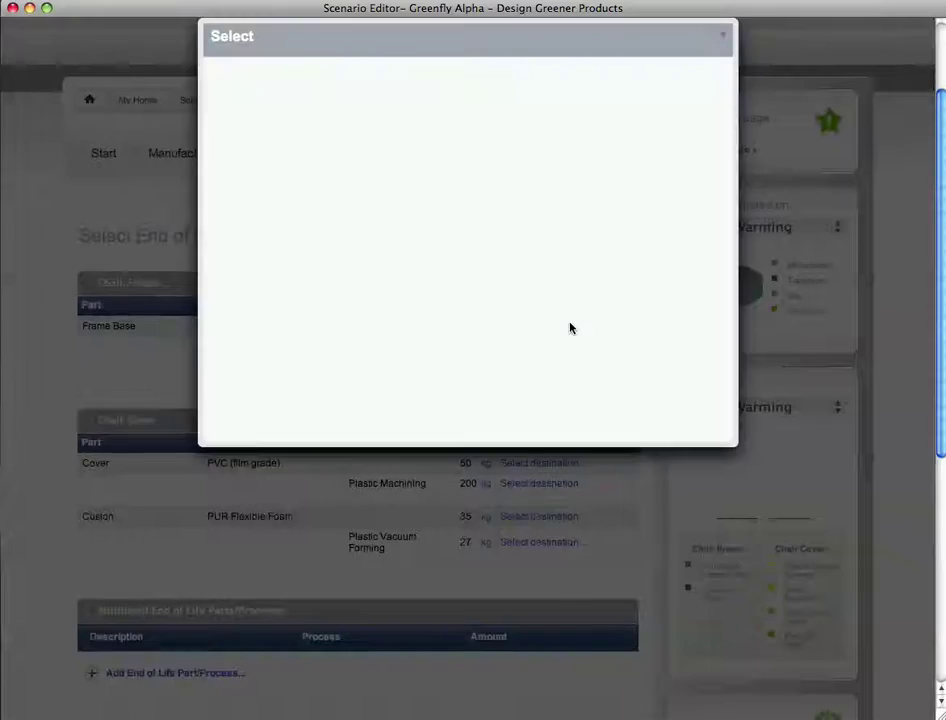
{"action": "left_click", "coordinate": [290, 175]}
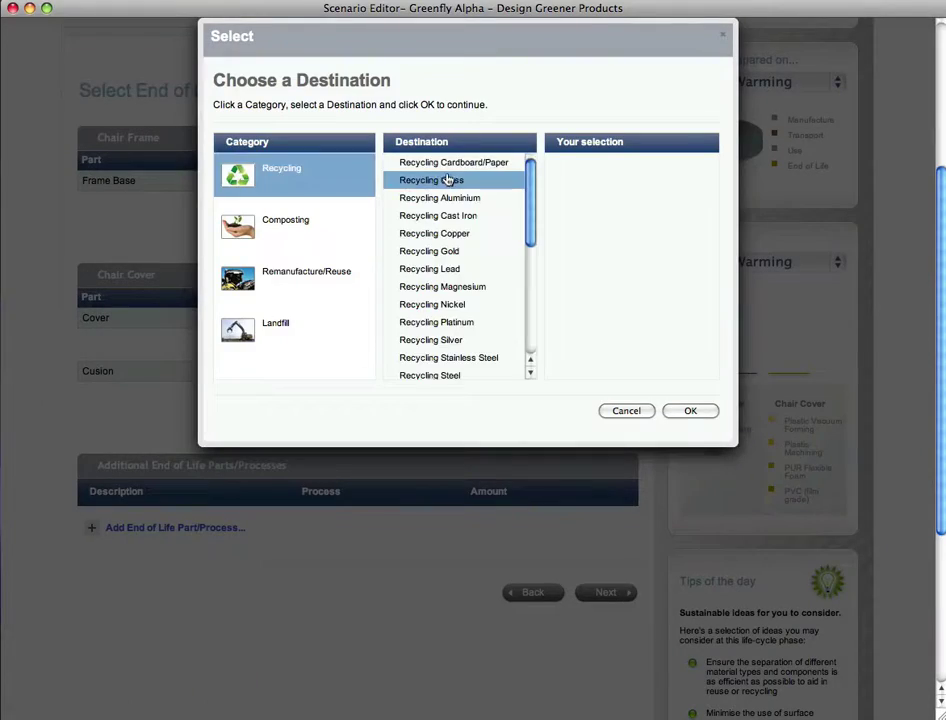
{"action": "left_click", "coordinate": [467, 199]}
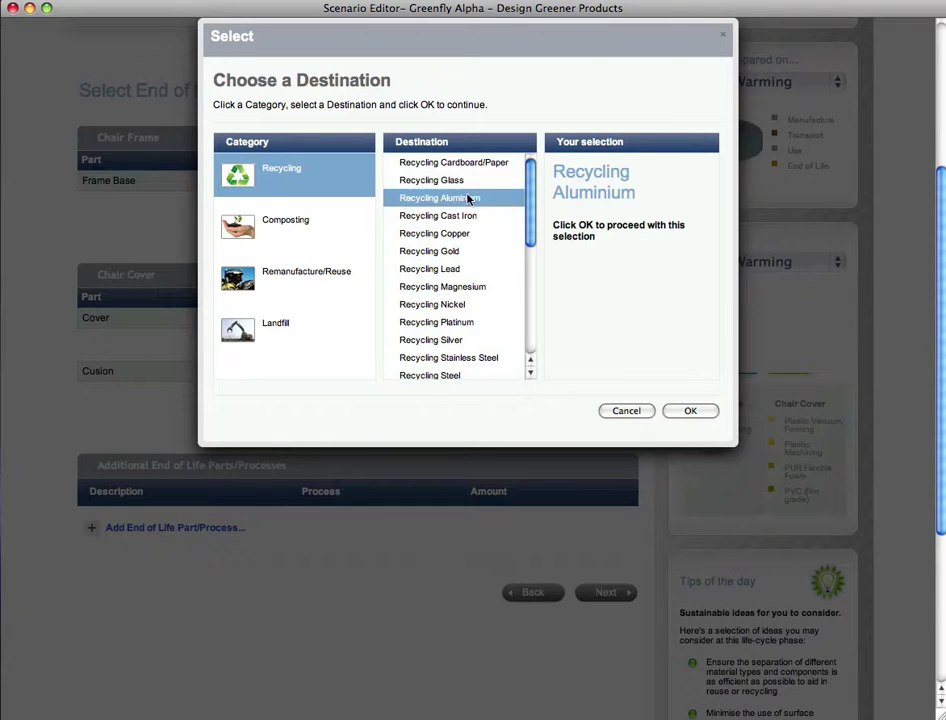
{"action": "left_click", "coordinate": [688, 411]}
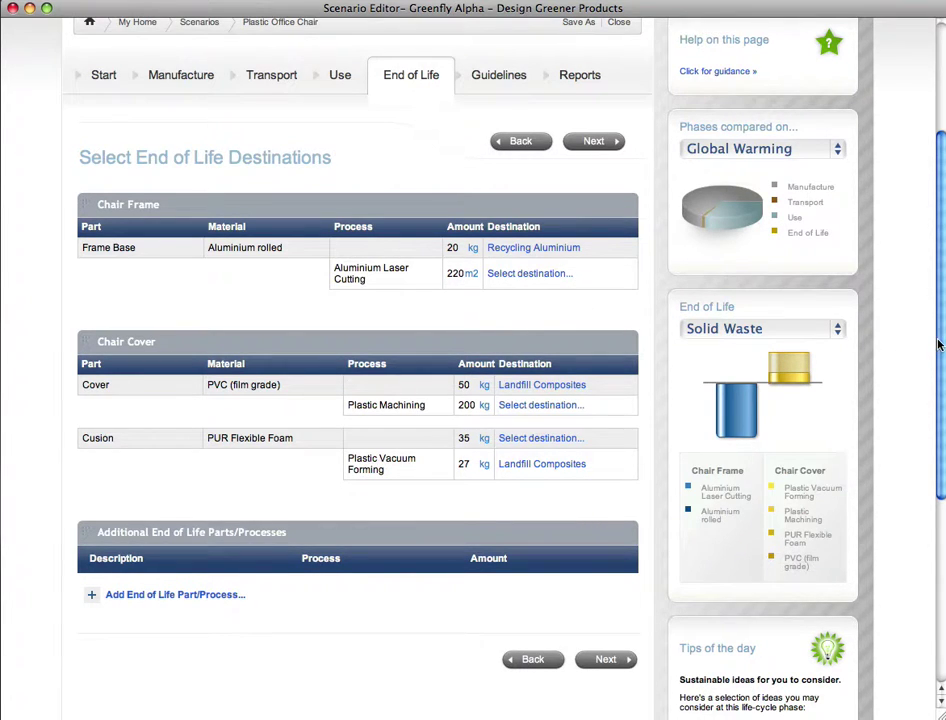
Scroll through the End of Life destinations list
{"action": "left_click_drag", "start_coordinate": [938, 344], "coordinate": [934, 218]}
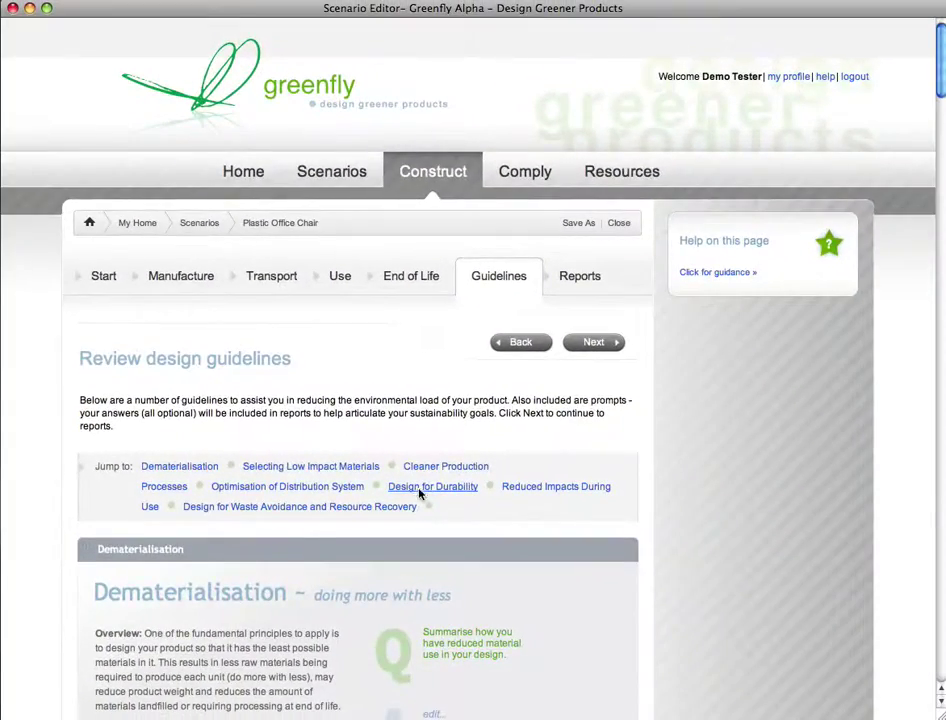
Answer the first two Design for Durability prompts with 'My response here...' and 'My additional response here...'
{"action": "left_click", "coordinate": [420, 487]}
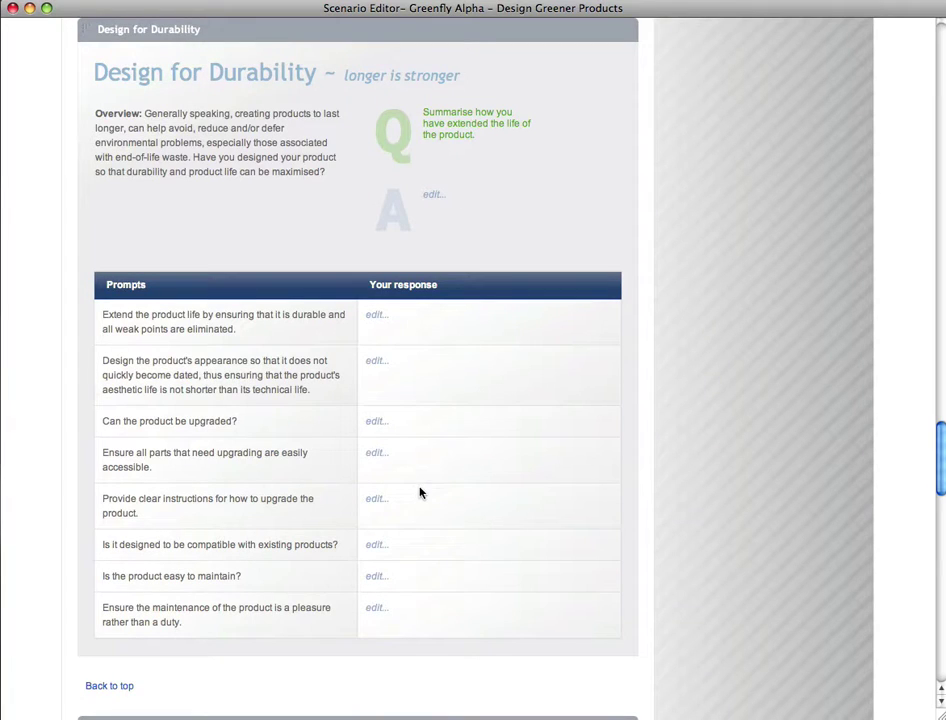
{"action": "left_click", "coordinate": [377, 318]}
{"action": "type", "text": "My response here..."}
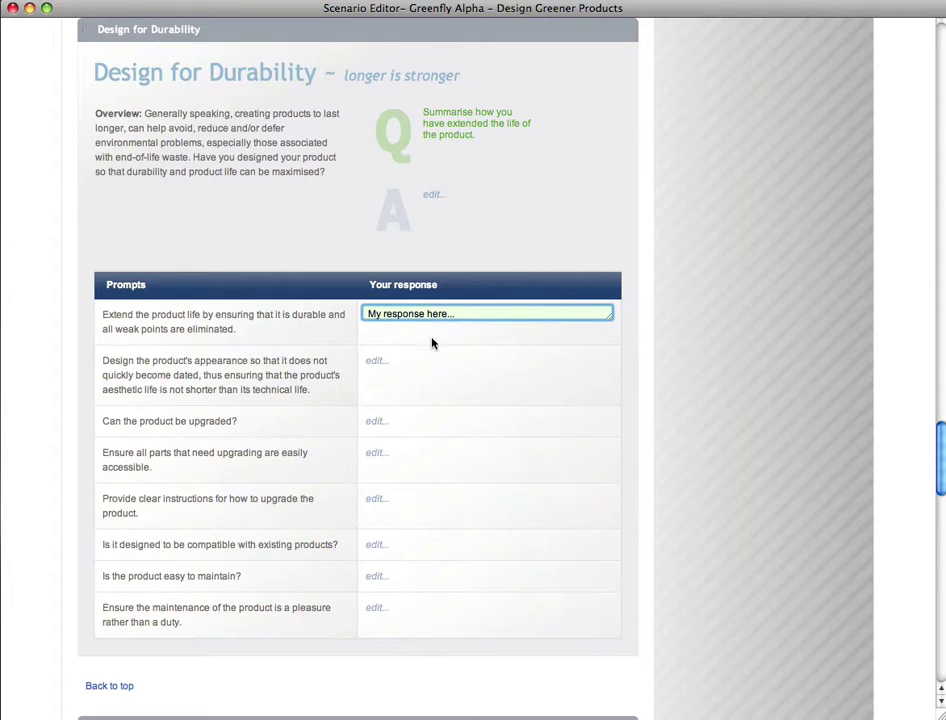
{"action": "left_click", "coordinate": [377, 360]}
{"action": "type", "text": "My additional respons"}
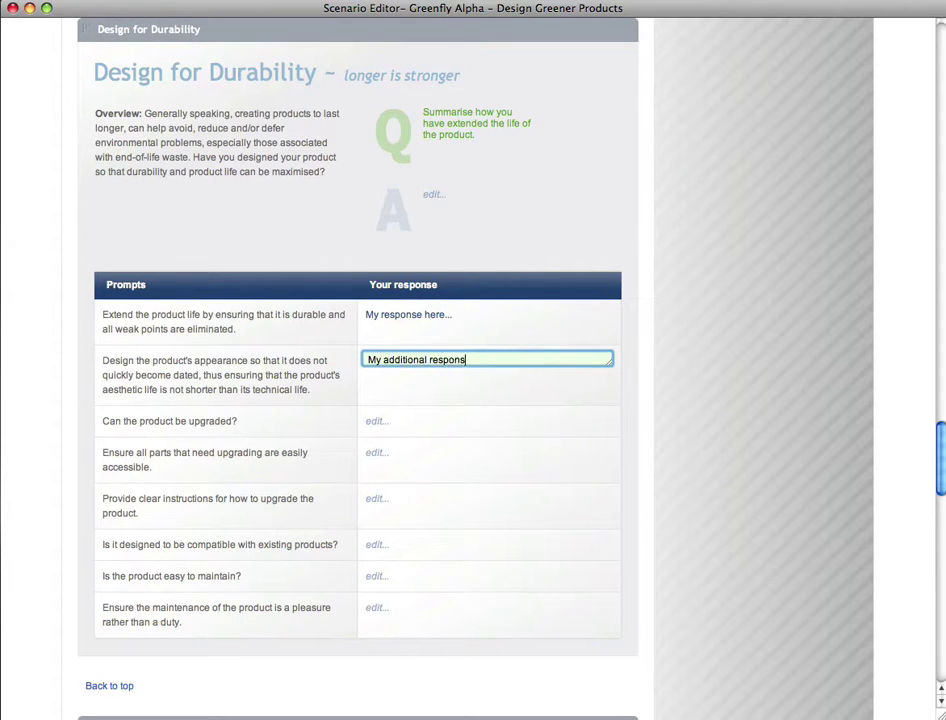
{"action": "type", "text": "e here..."}
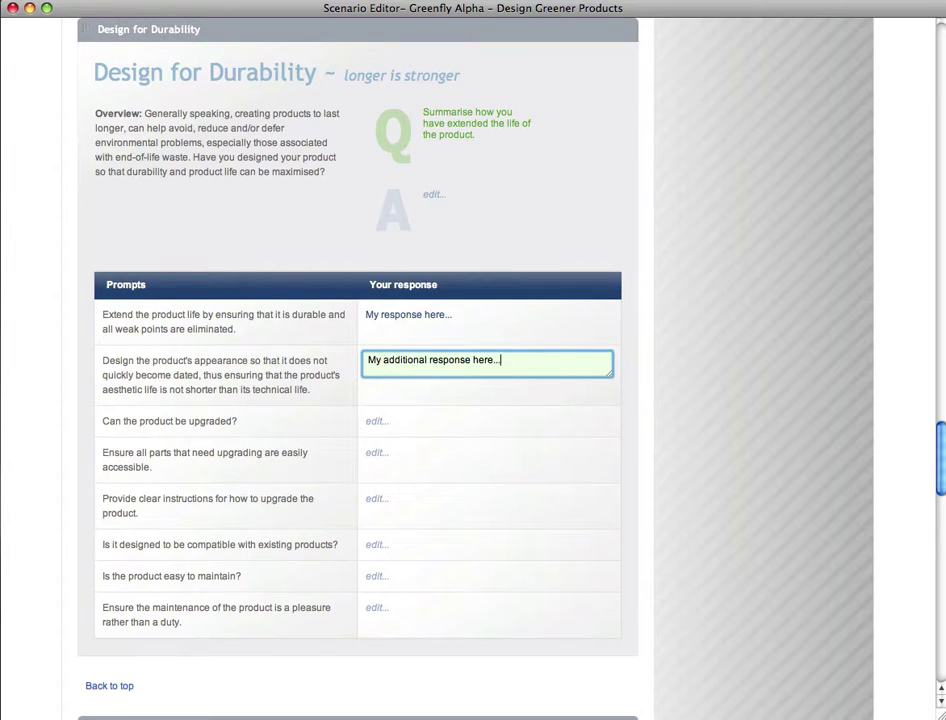
{"action": "left_click", "coordinate": [500, 391]}
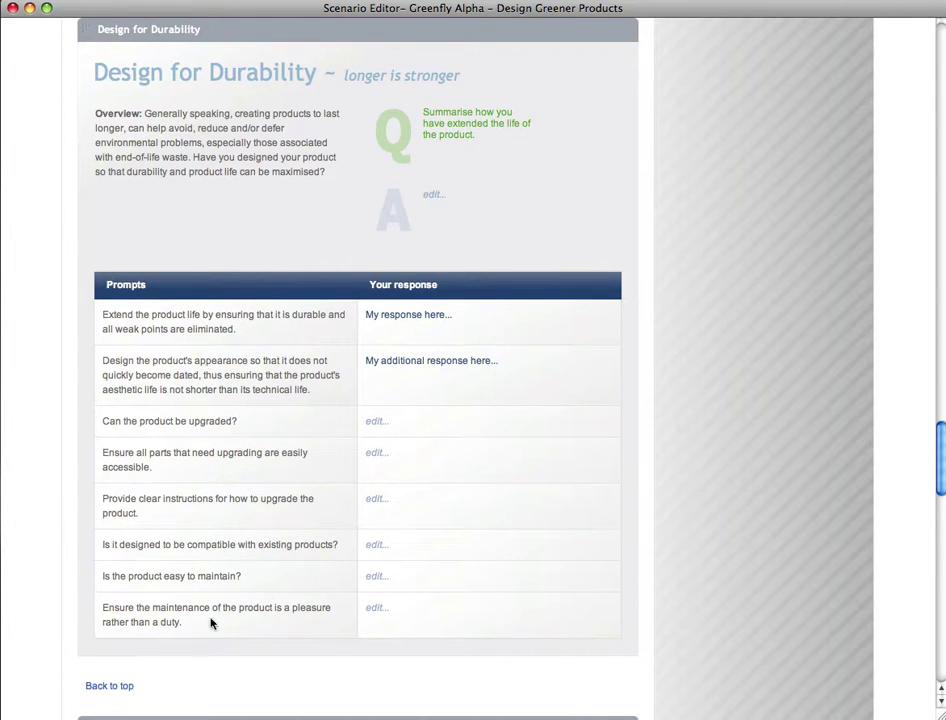
{"action": "left_click", "coordinate": [114, 686]}
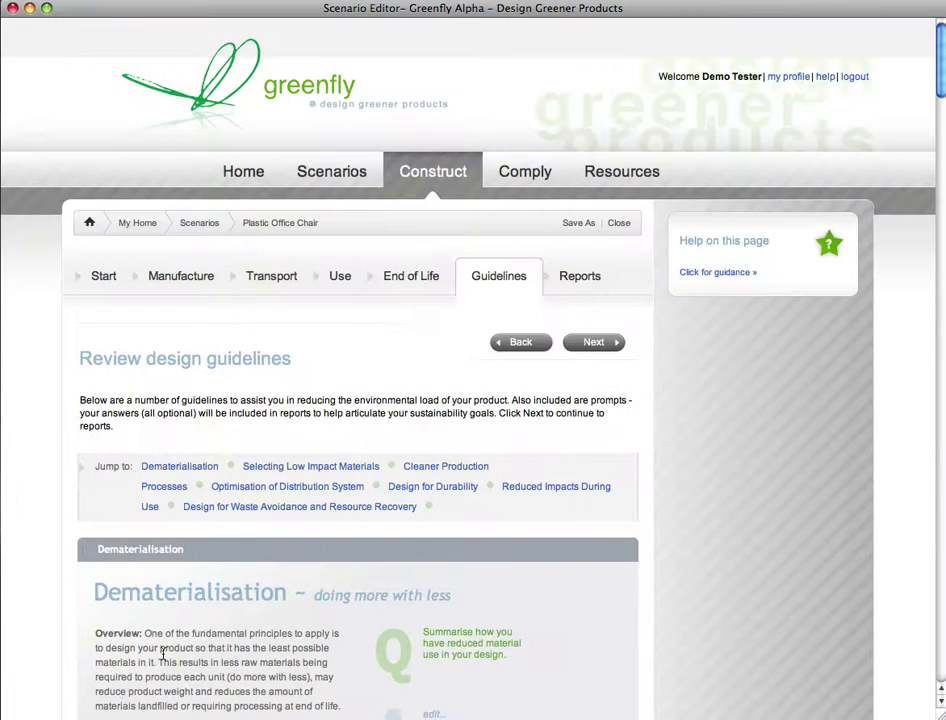
Open the Reports stage and scroll through the chair's impact charts and totals table
{"action": "left_click", "coordinate": [611, 346]}
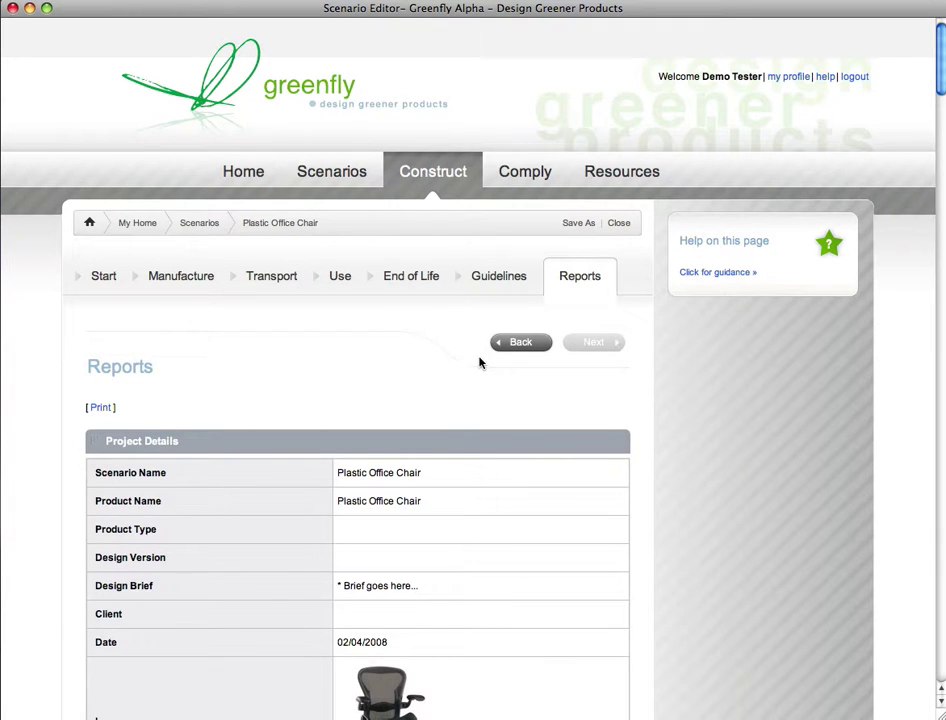
{"action": "left_click_drag", "start_coordinate": [941, 80], "coordinate": [936, 193]}
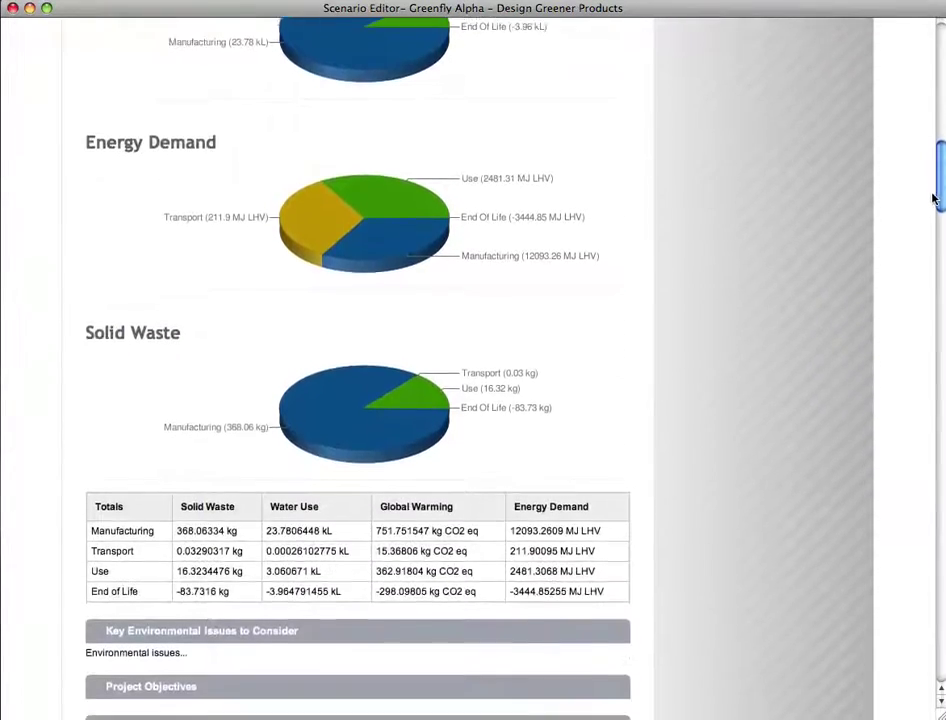